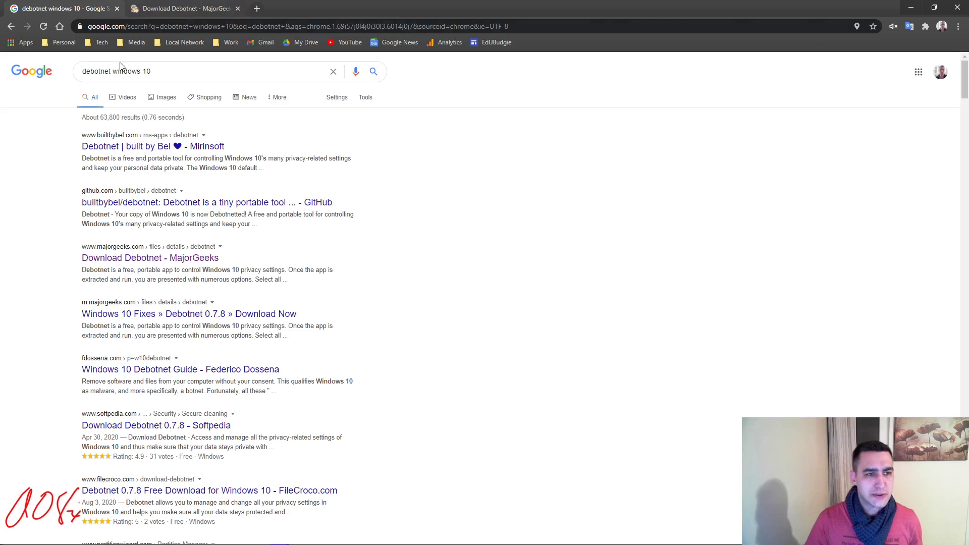
left_click_drag(112, 71, 58, 90)
left_click(165, 72)
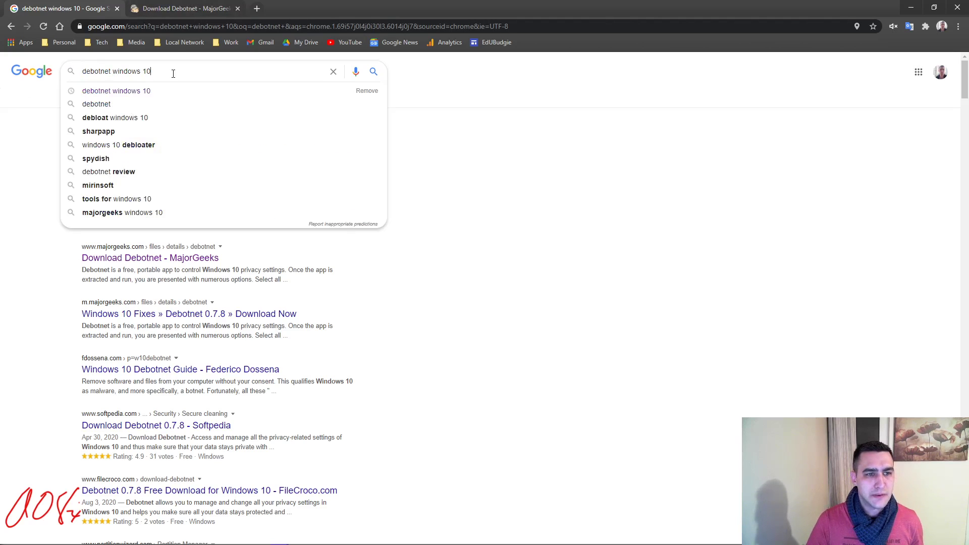
left_click_drag(173, 73, 0, 82)
left_click(20, 127)
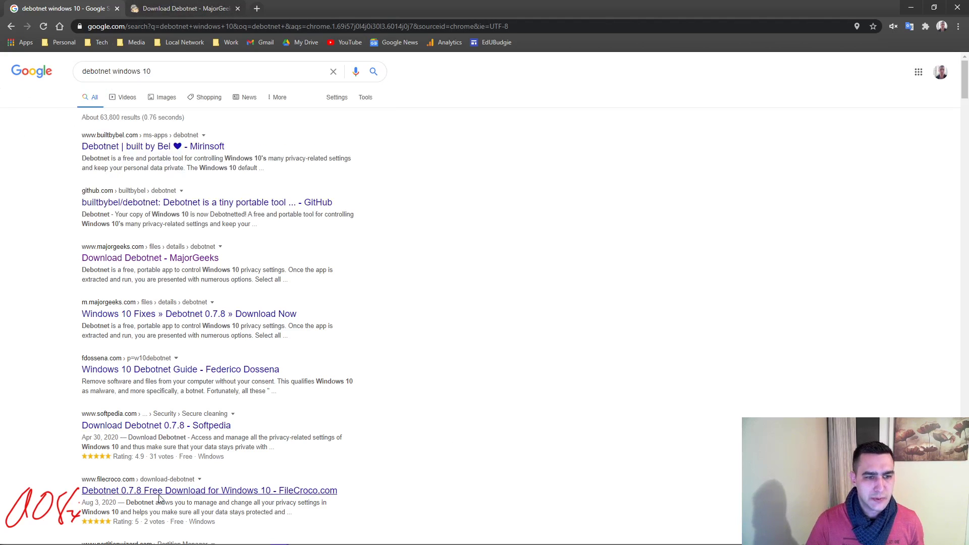
Download Debotnet 0.7.8 from its already opened MajorGeeks page, using the site's own mirror.
left_click(196, 11)
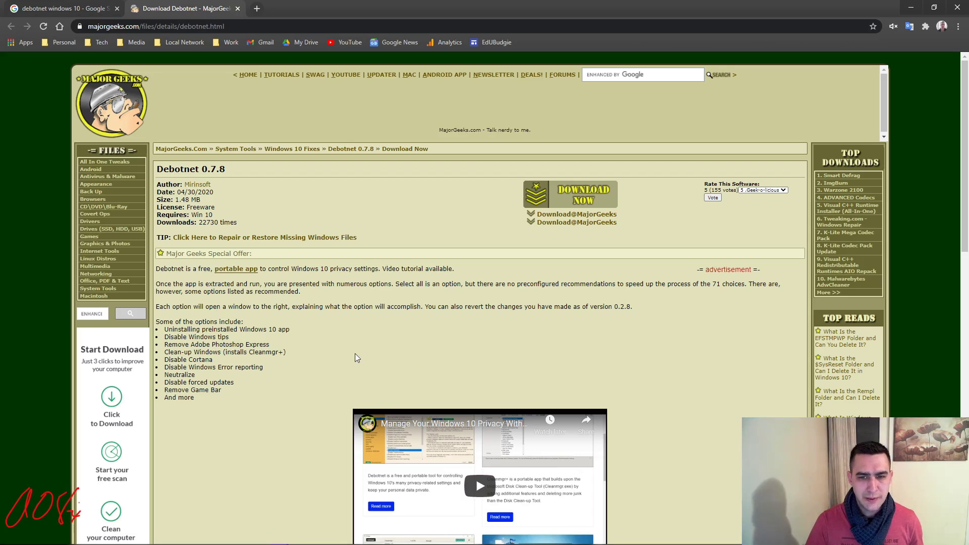
left_click(575, 223)
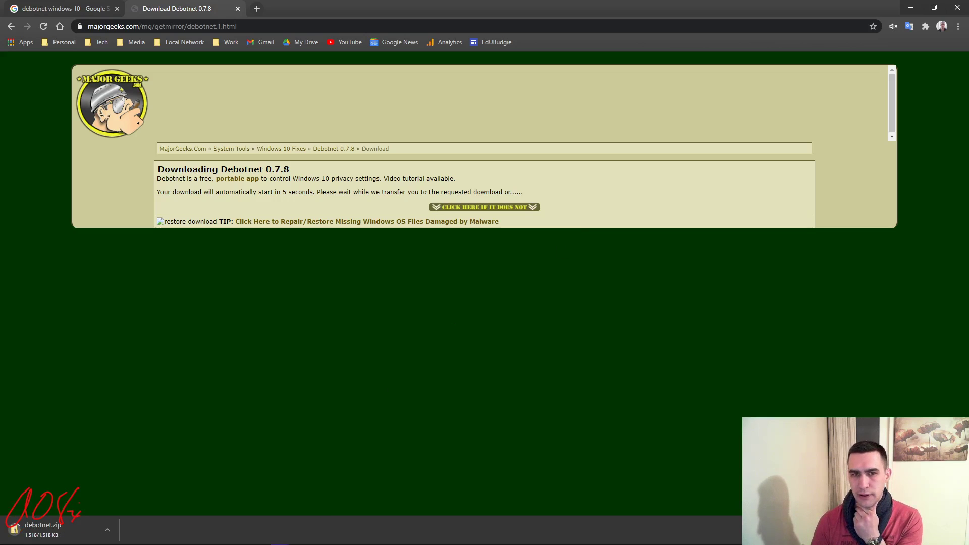
Open the browser's download history and remove the deleted Radeon installer and In-Class Performance Criteria.pdf entries.
key("ctrl+j")
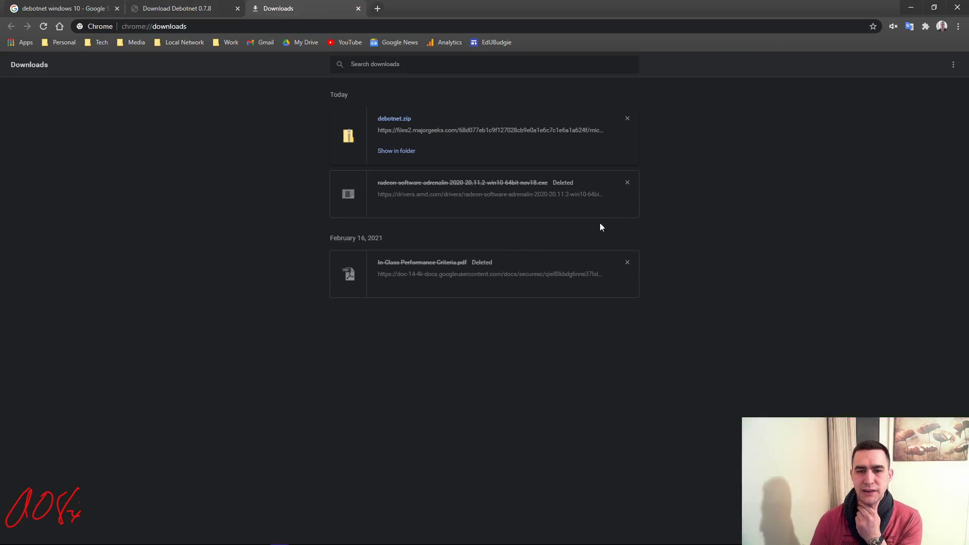
left_click(628, 183)
left_click(628, 209)
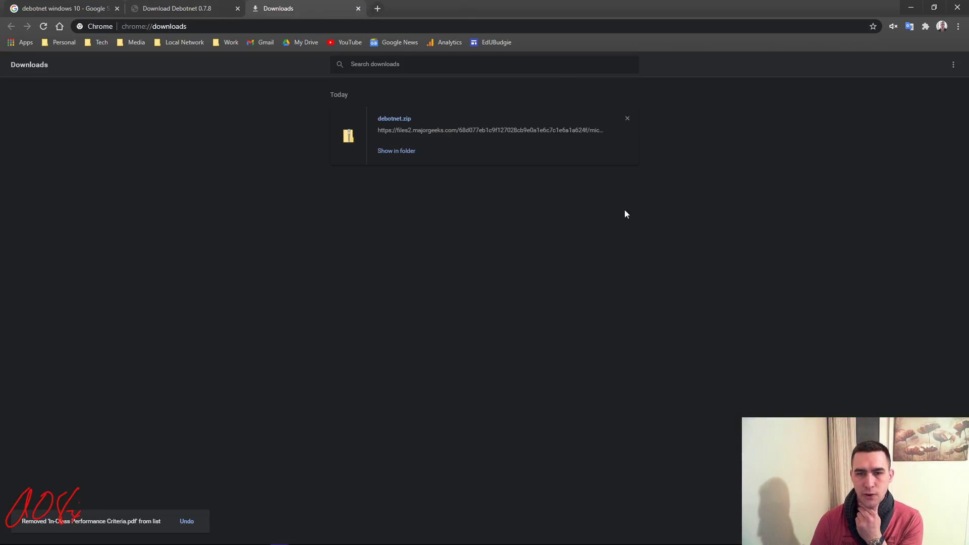
Uncover the desktop, move the debotnet zip to an empty spot beside the icon columns and extract it.
double_click(446, 6)
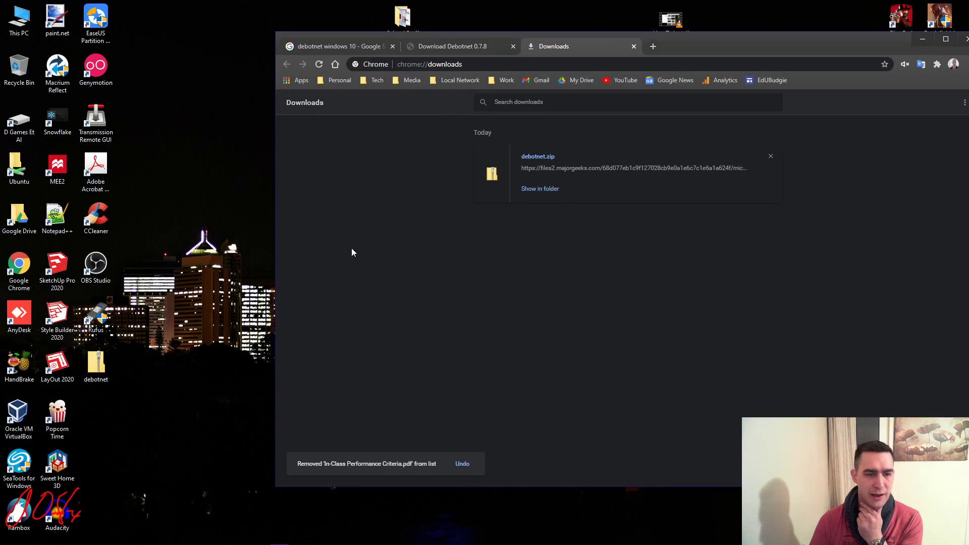
left_click(112, 345)
left_click_drag(112, 346, 181, 68)
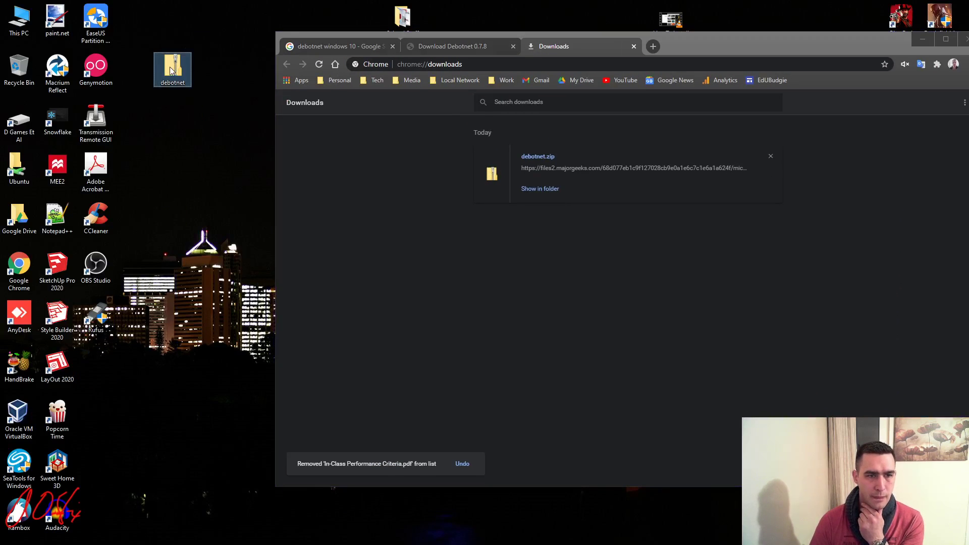
right_click(169, 66)
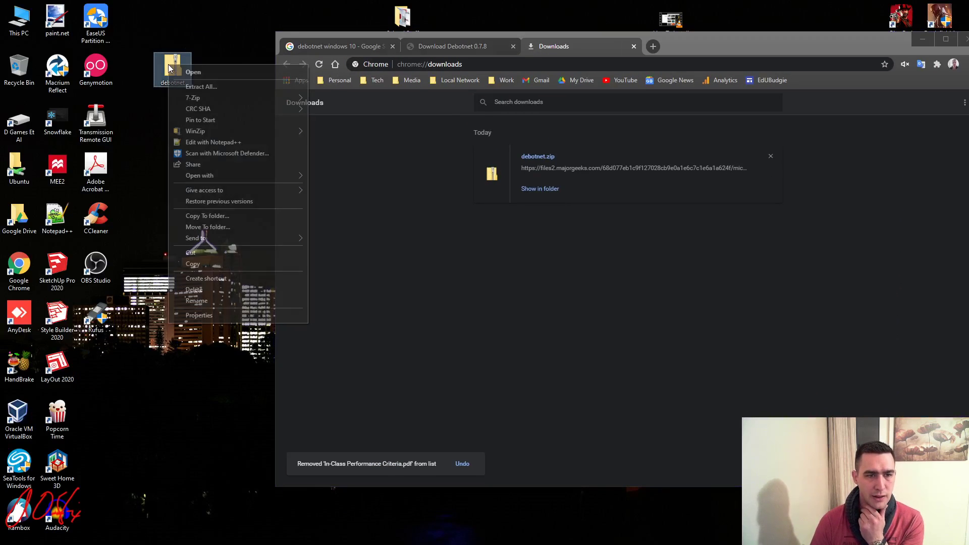
left_click(206, 89)
left_click(585, 379)
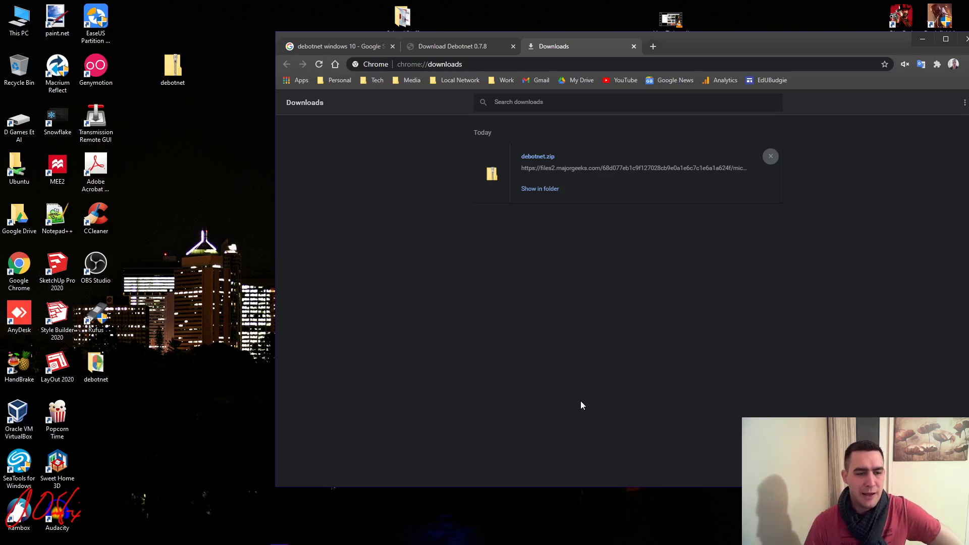
Place the extracted debotnet folder below the zip on the desktop and open it.
left_click_drag(97, 361, 183, 106)
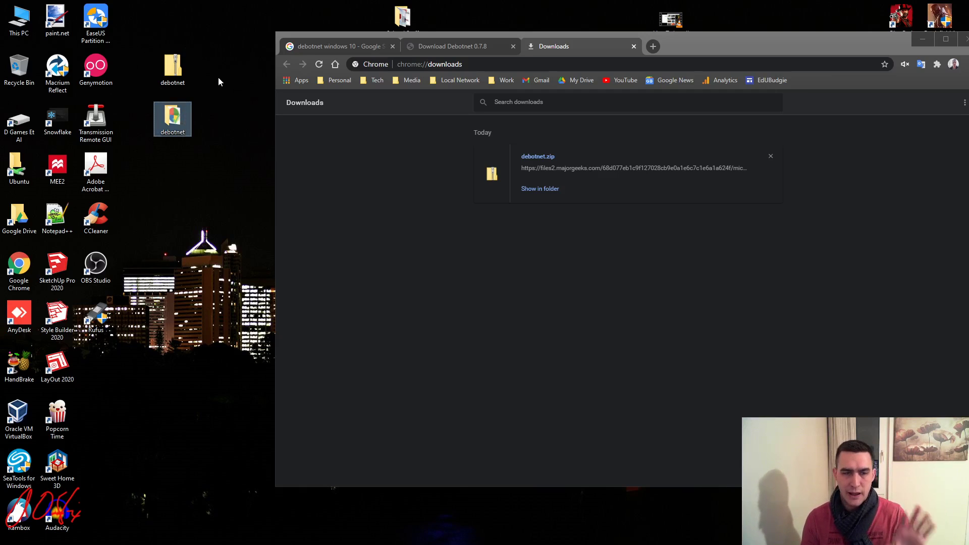
double_click(180, 117)
left_click_drag(665, 142, 436, 110)
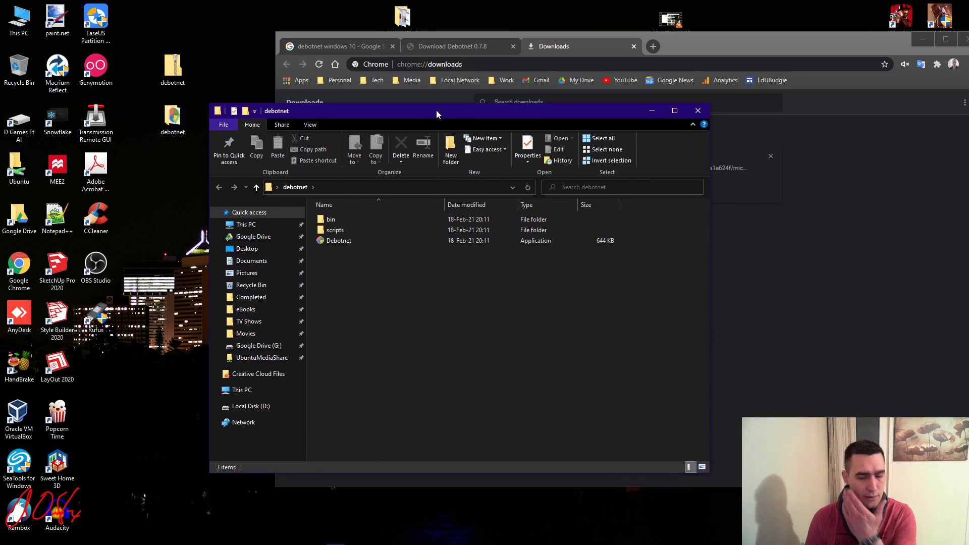
Run the Debotnet application as administrator and dismiss its welcome message.
right_click(342, 241)
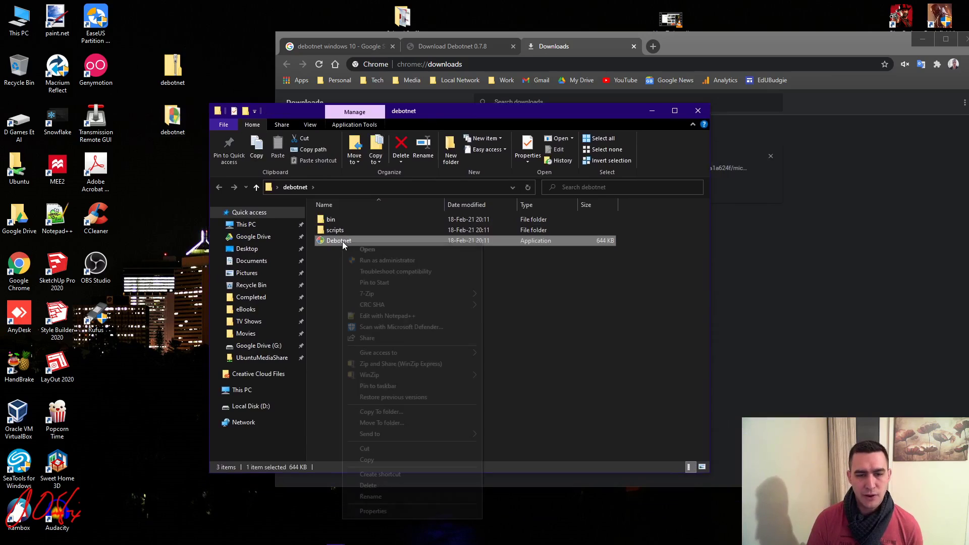
left_click(385, 262)
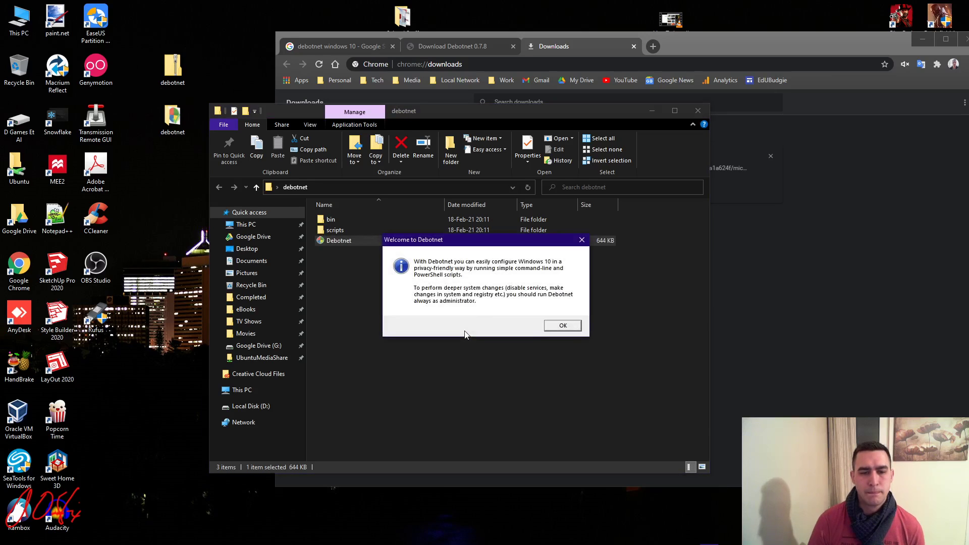
left_click(564, 327)
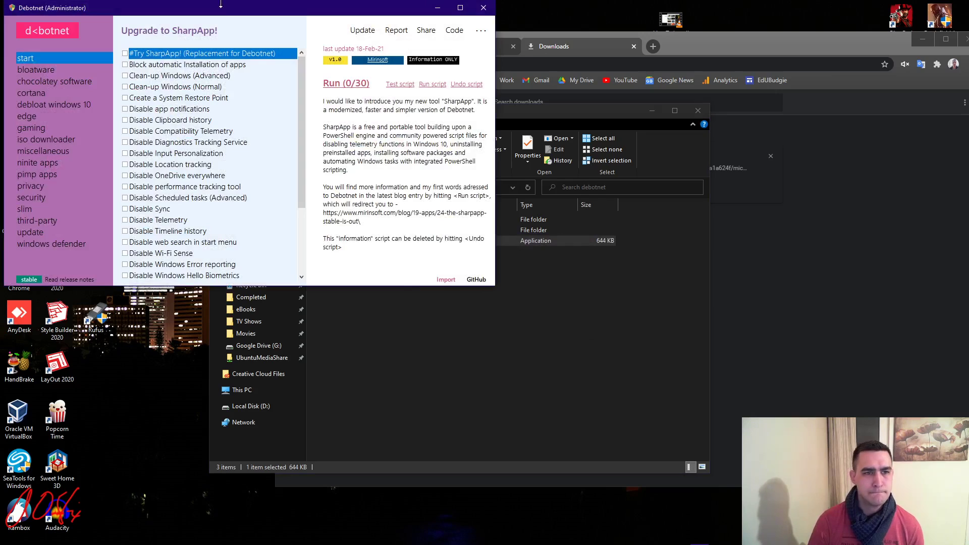
Reposition the Debotnet window and enlarge it until the whole list of start scripts fits.
left_click_drag(222, 11, 306, 40)
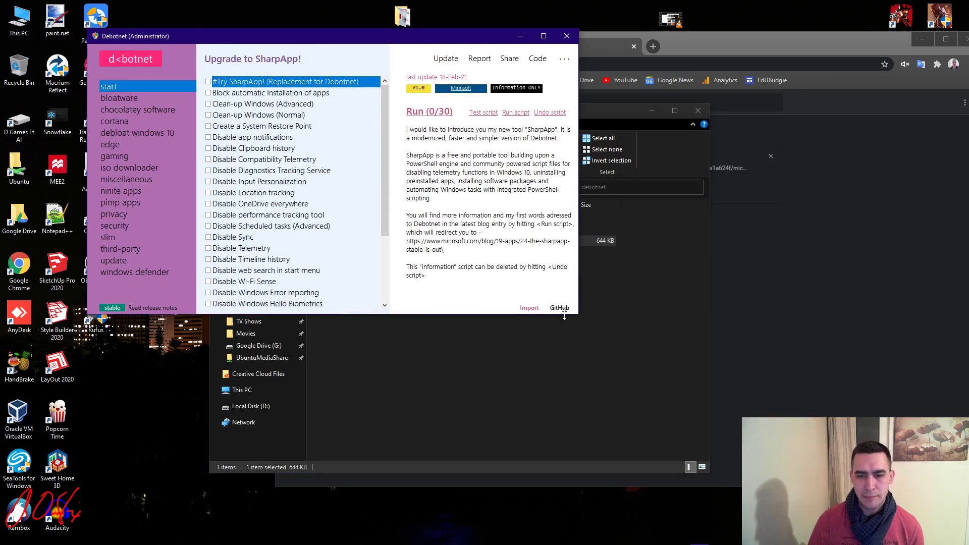
left_click_drag(578, 315, 770, 454)
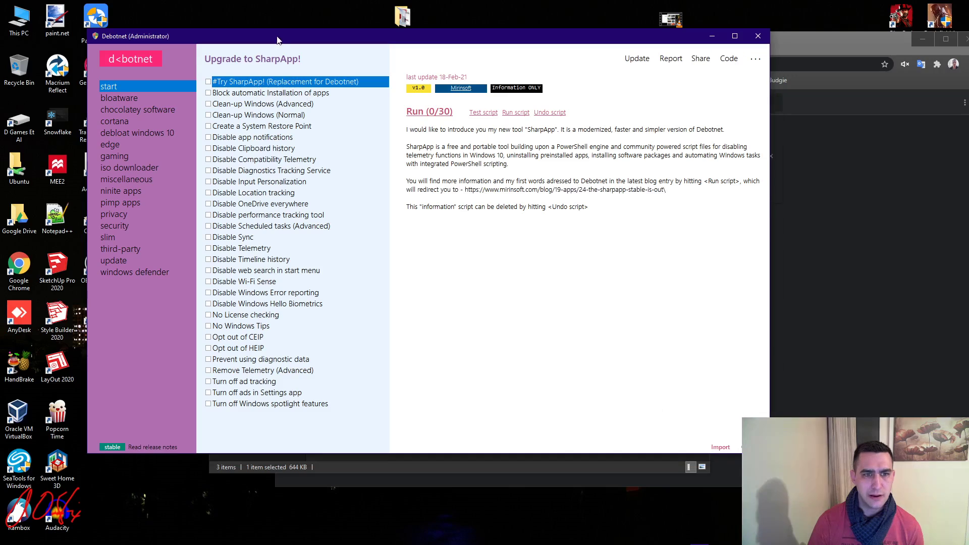
left_click_drag(280, 40, 307, 43)
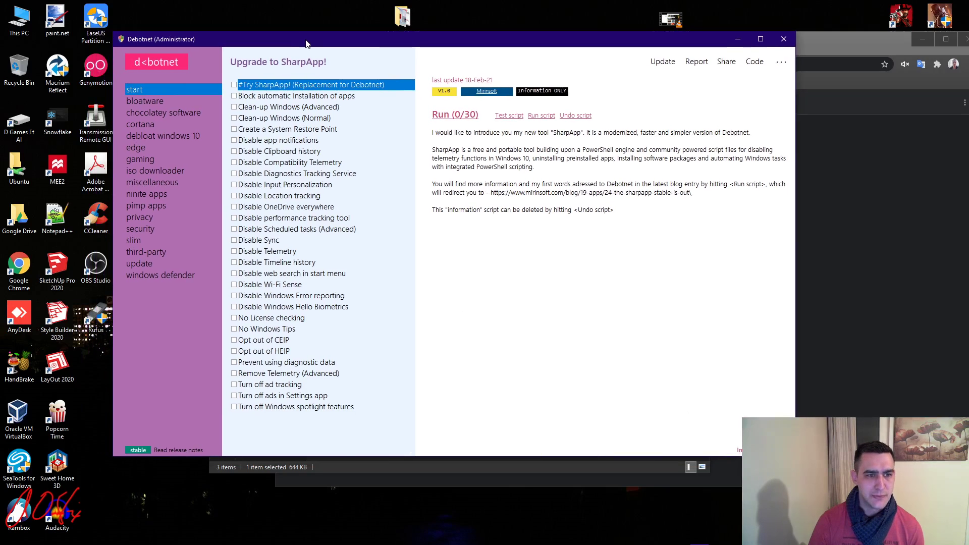
Read the description of Block automatic Installation of apps, and mark it and Create a System Restore Point for running.
left_click(264, 96)
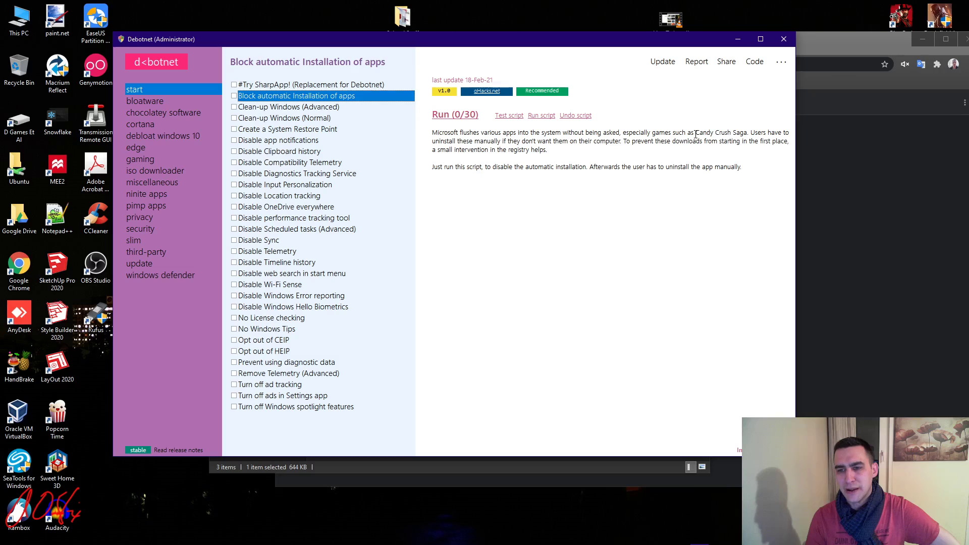
left_click_drag(696, 133, 749, 135)
left_click(575, 141)
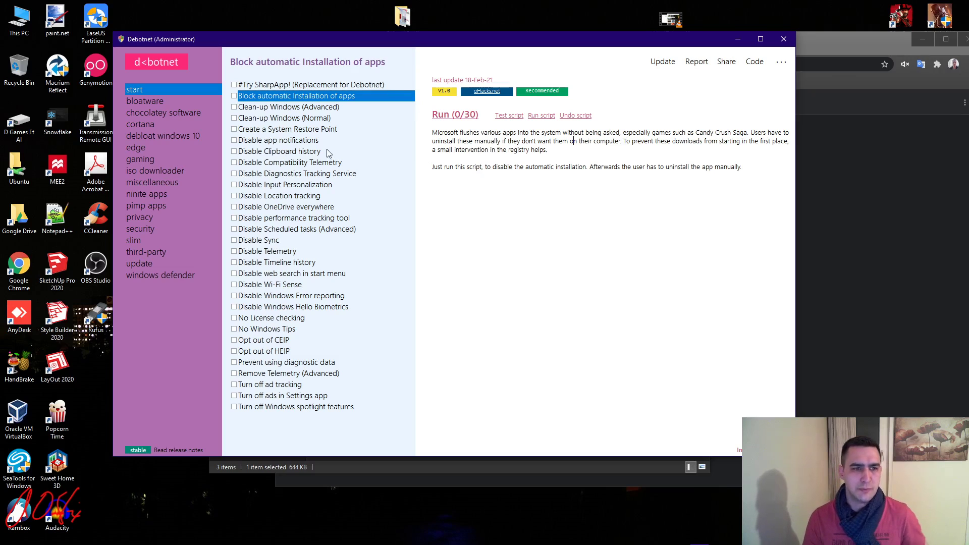
left_click(234, 96)
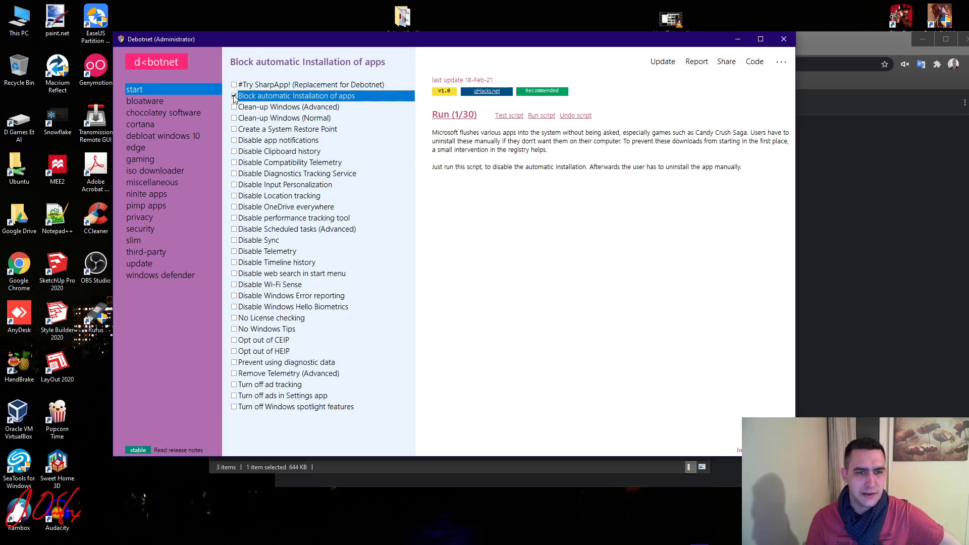
left_click(234, 129)
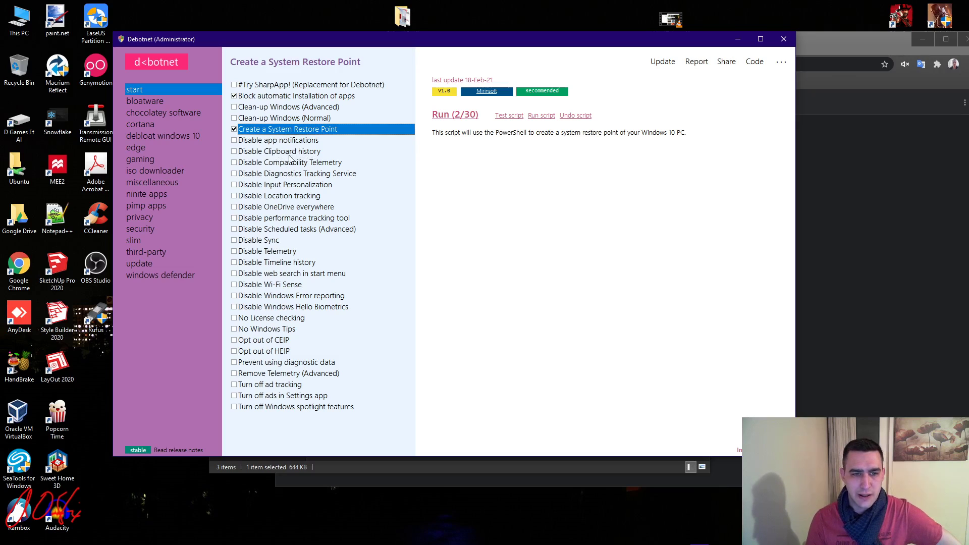
Mark the scripts that disable Compatibility Telemetry, Diagnostics Tracking Service, Input Personalization, Location tracking and OneDrive everywhere.
left_click(234, 163)
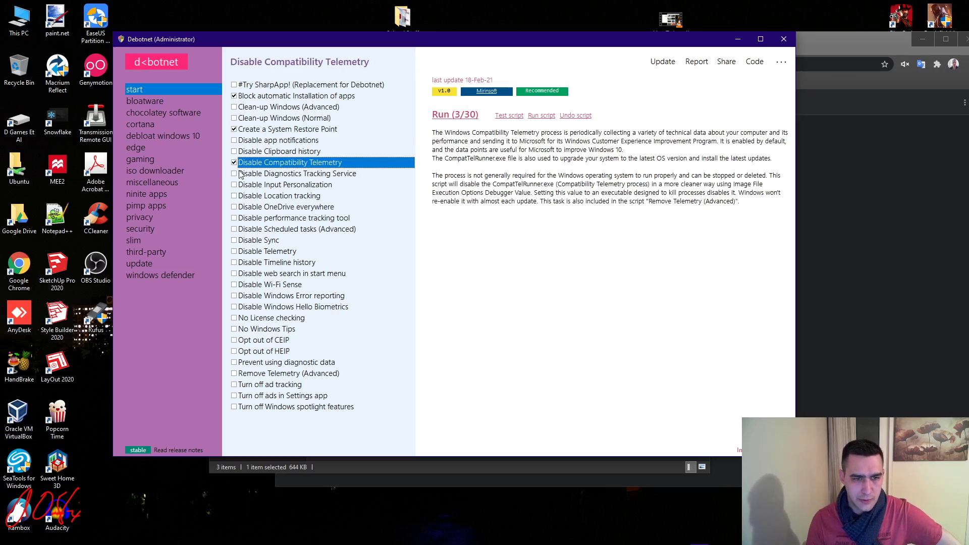
left_click(234, 174)
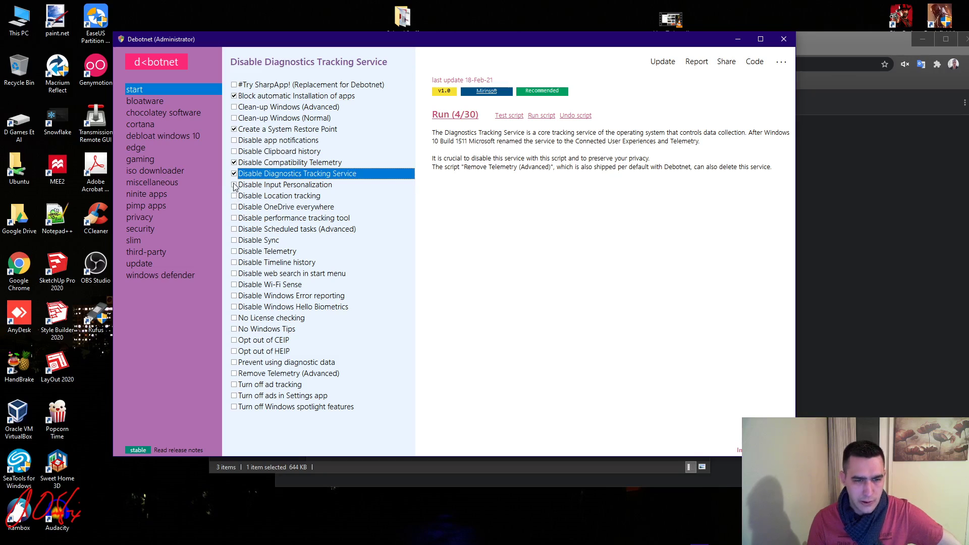
left_click(246, 188)
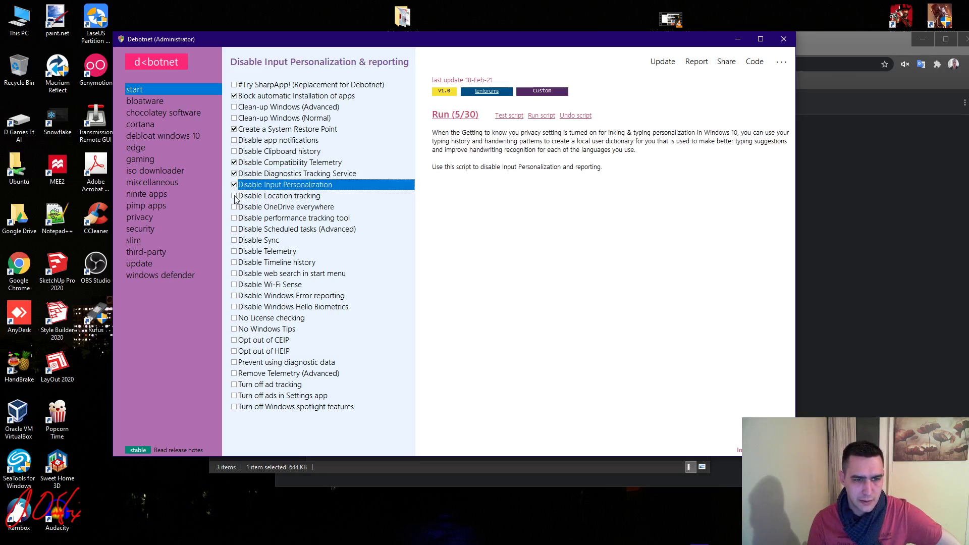
left_click(234, 196)
left_click(235, 208)
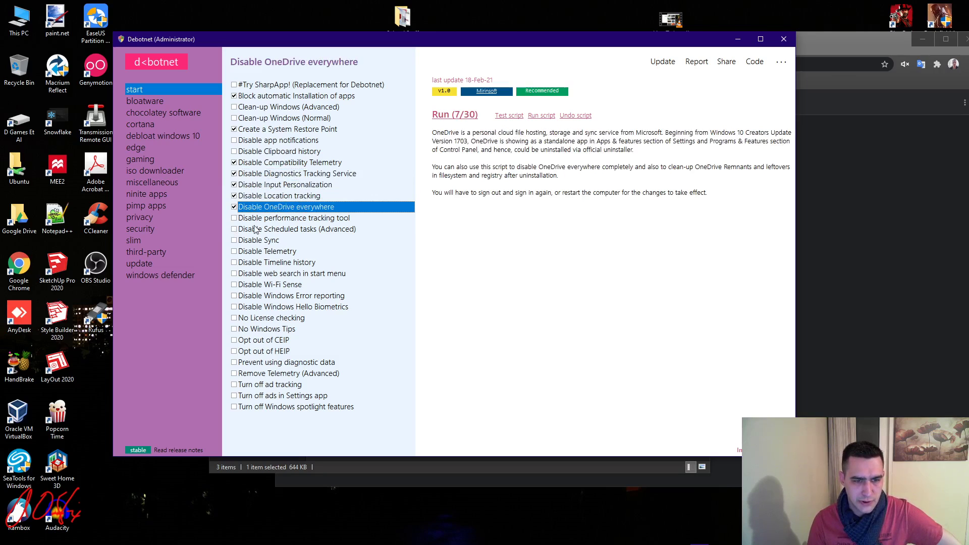
Mark the scripts that disable the performance tracking tool, Sync, Telemetry and Timeline history.
left_click(234, 218)
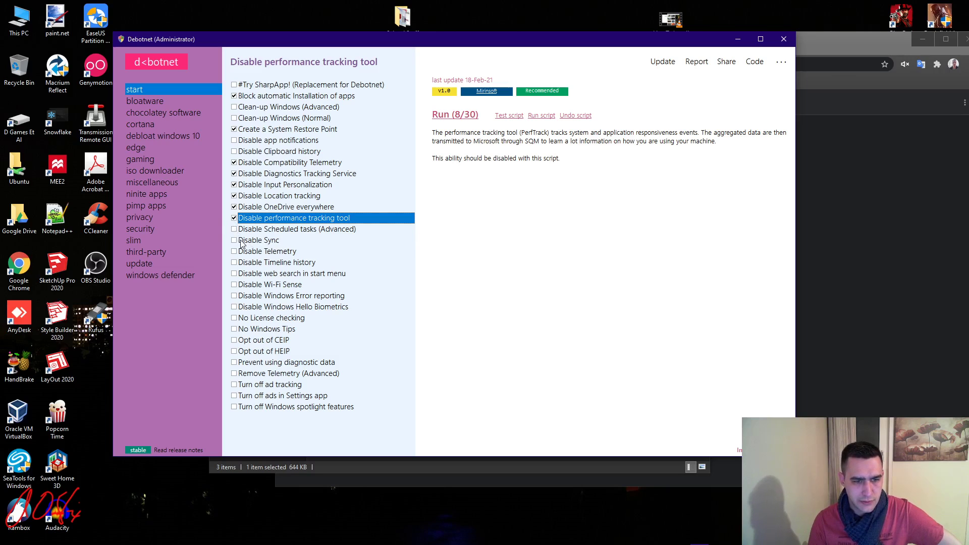
left_click(234, 242)
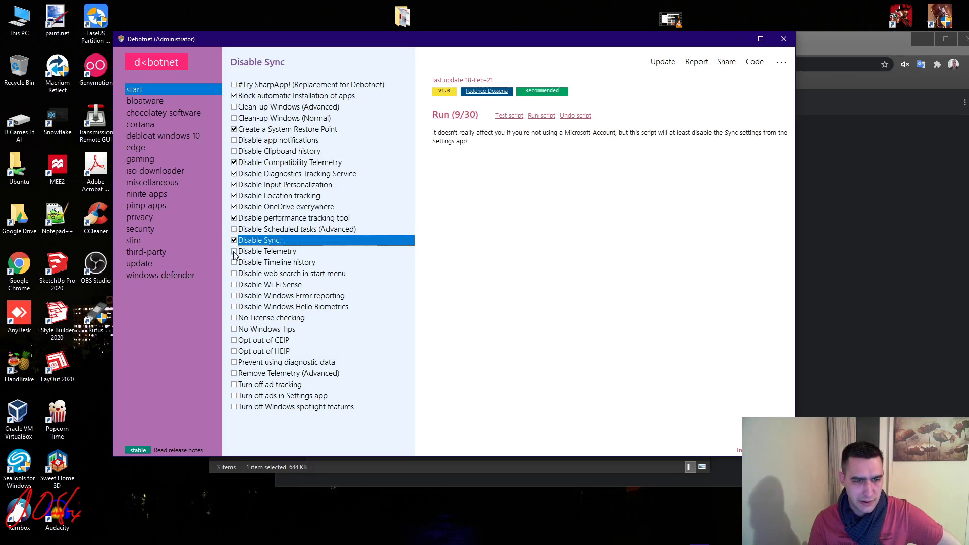
left_click(234, 253)
left_click(234, 263)
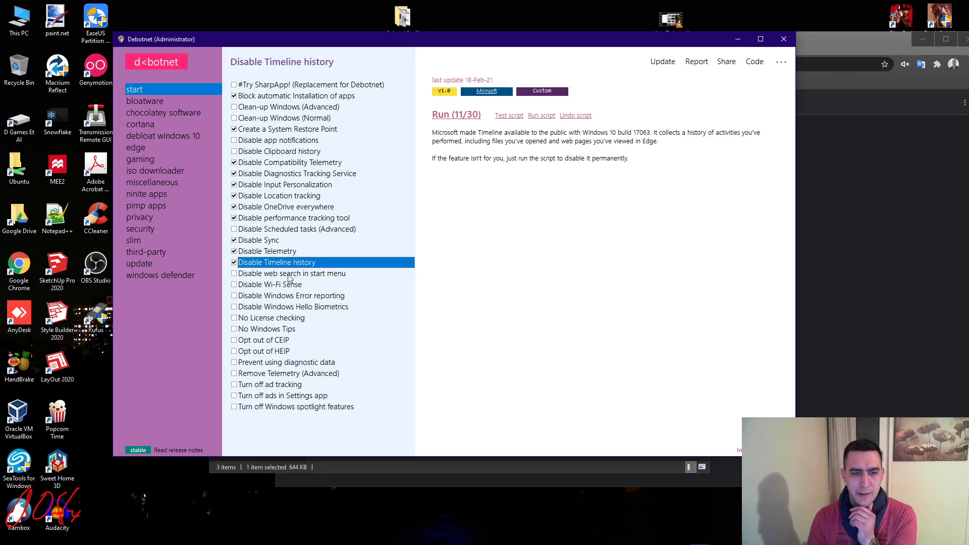
Mark the scripts that disable Wi-Fi Sense, Windows Error reporting and Windows Hello Biometrics, and show the No License checking description.
left_click(243, 286)
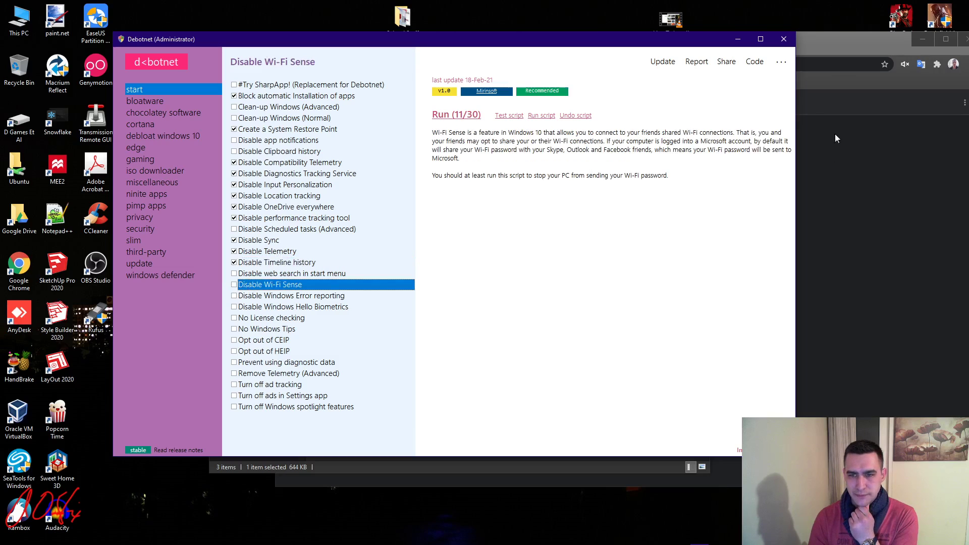
left_click(234, 285)
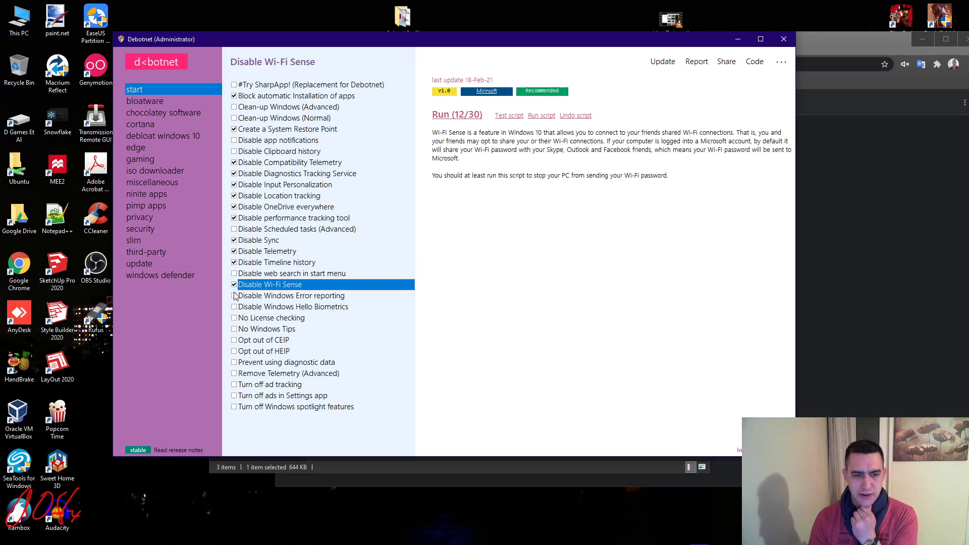
left_click(234, 296)
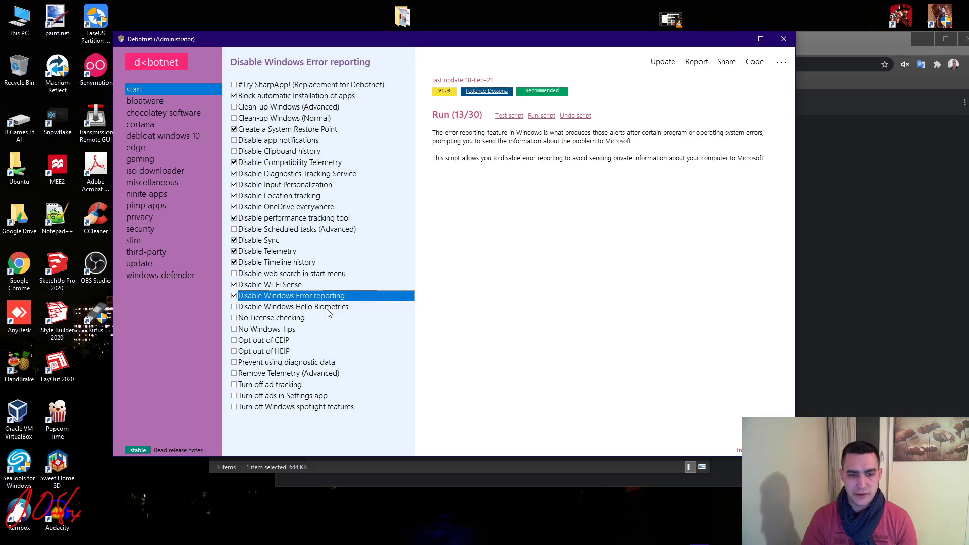
left_click(327, 310)
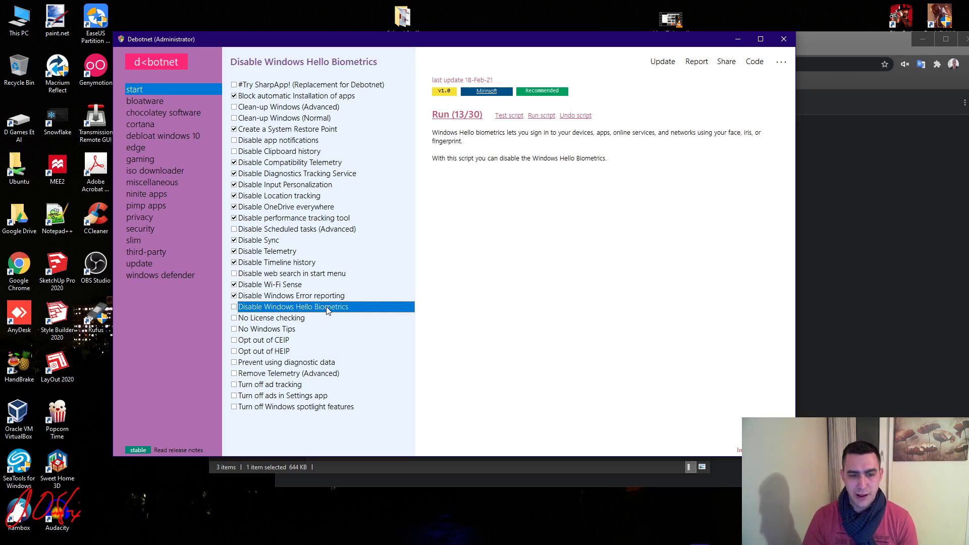
left_click(235, 307)
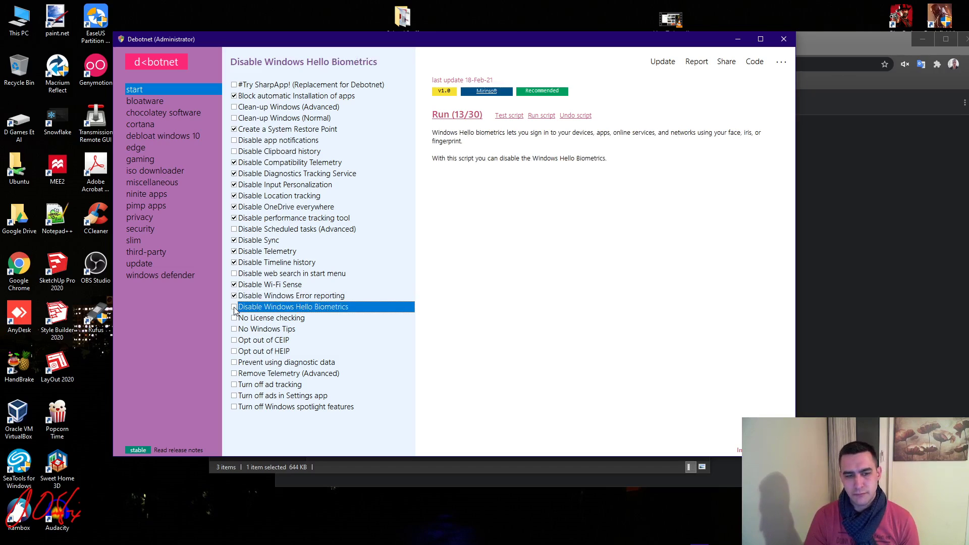
left_click(303, 318)
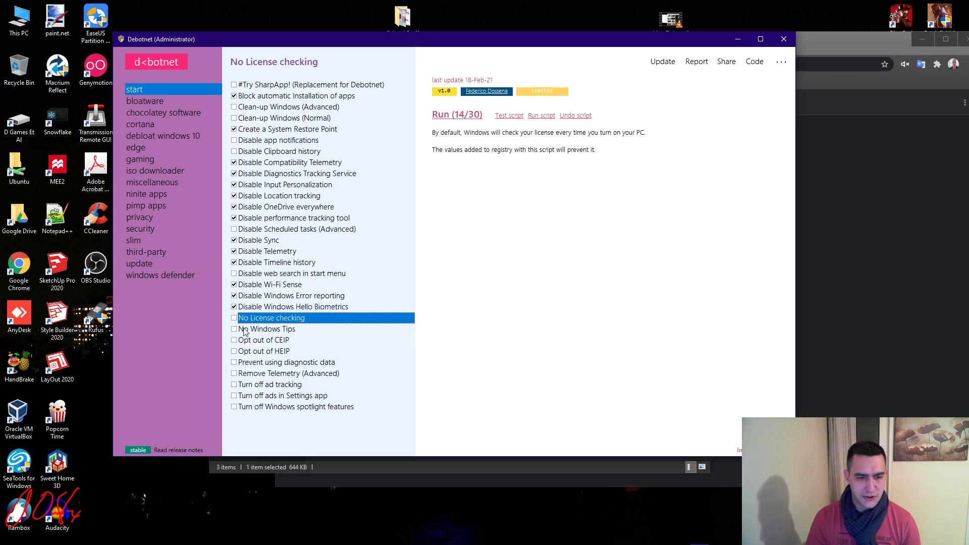
Mark the scripts No Windows Tips, Opt out of CEIP, Opt out of HEIP and Prevent using diagnostic data for running.
left_click(235, 330)
left_click(281, 345)
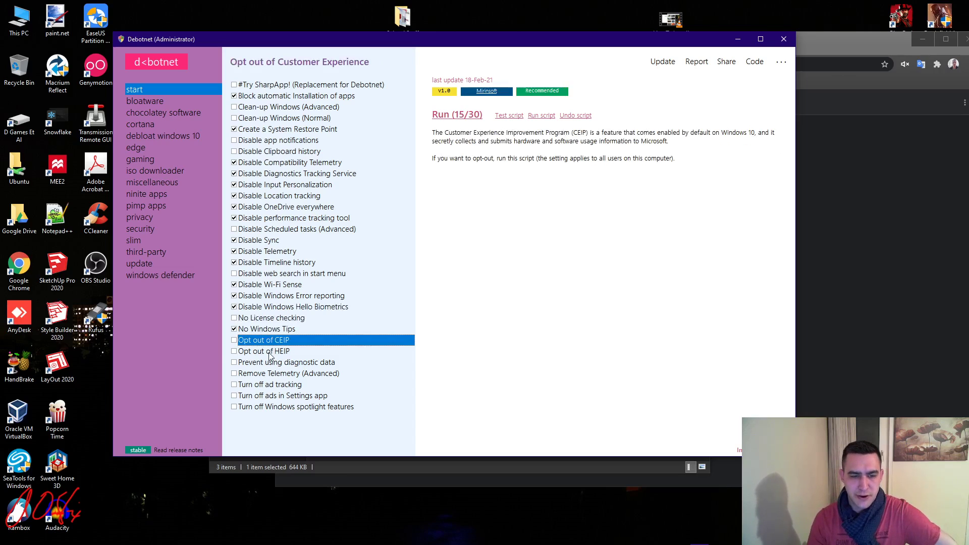
left_click(270, 353)
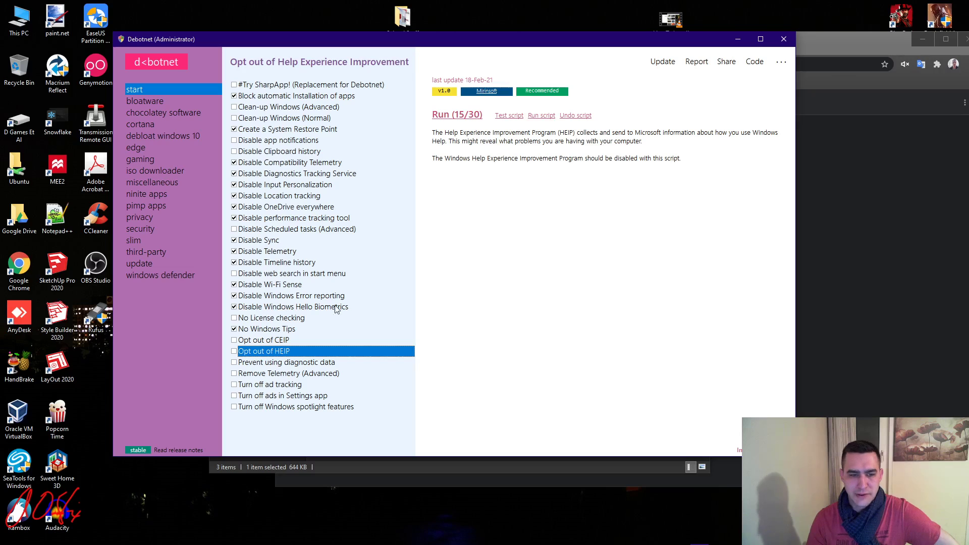
left_click(234, 340)
left_click(234, 351)
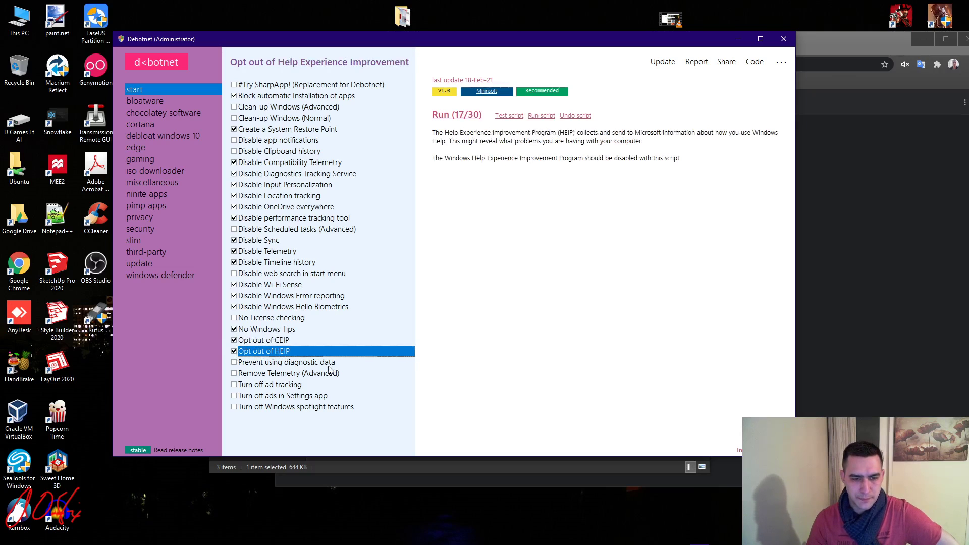
left_click(255, 365)
left_click(234, 363)
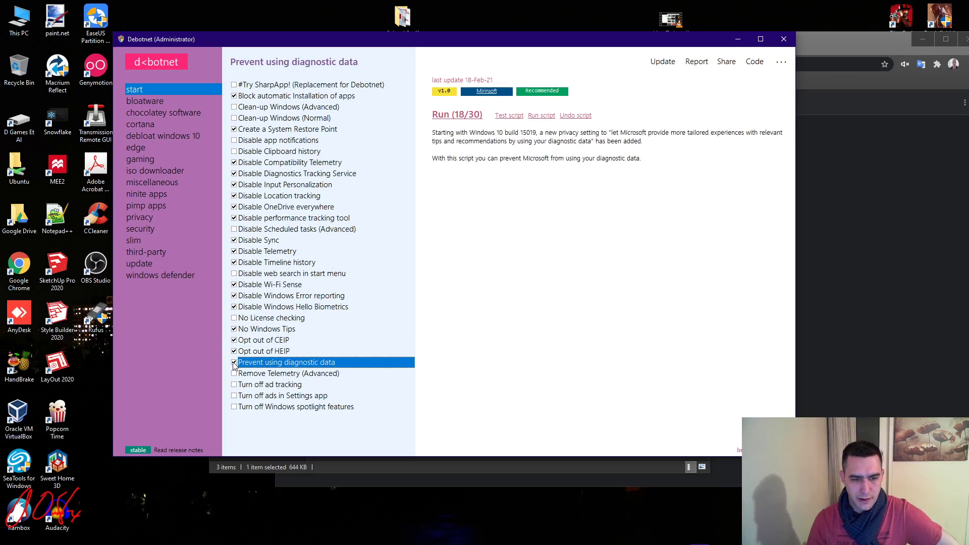
Read the Remove Telemetry (Advanced) description, and mark the scripts that turn off ad tracking, ads in Settings app and Windows spotlight features.
left_click(353, 374)
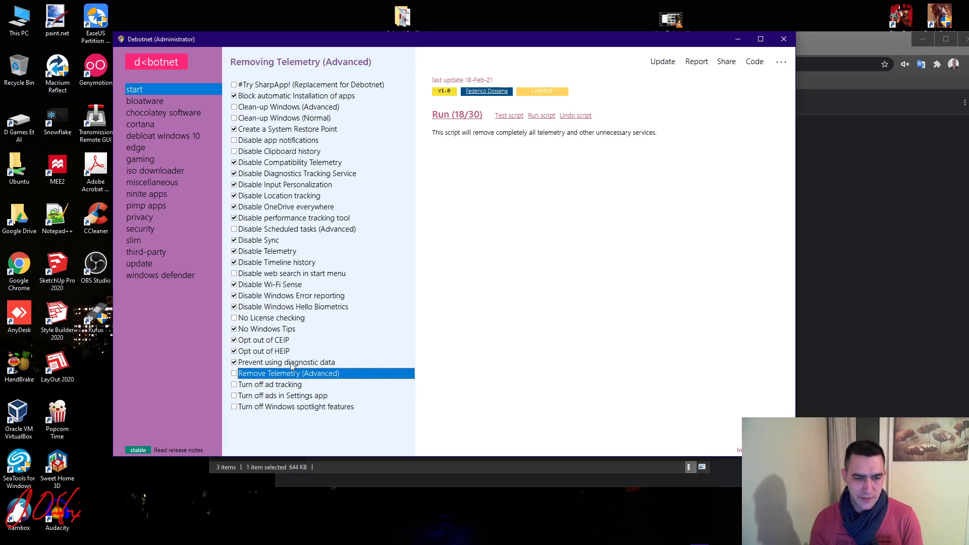
left_click(238, 386)
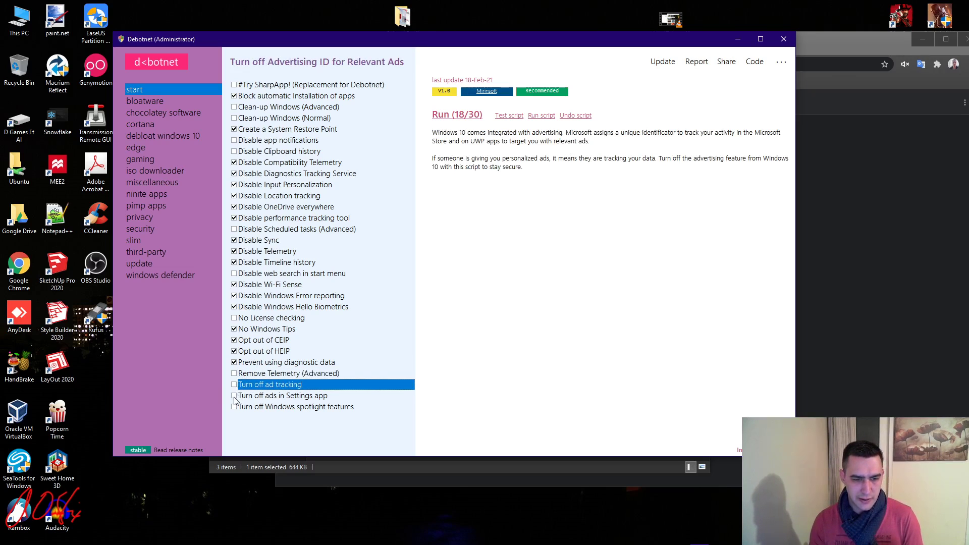
double_click(235, 397)
double_click(236, 387)
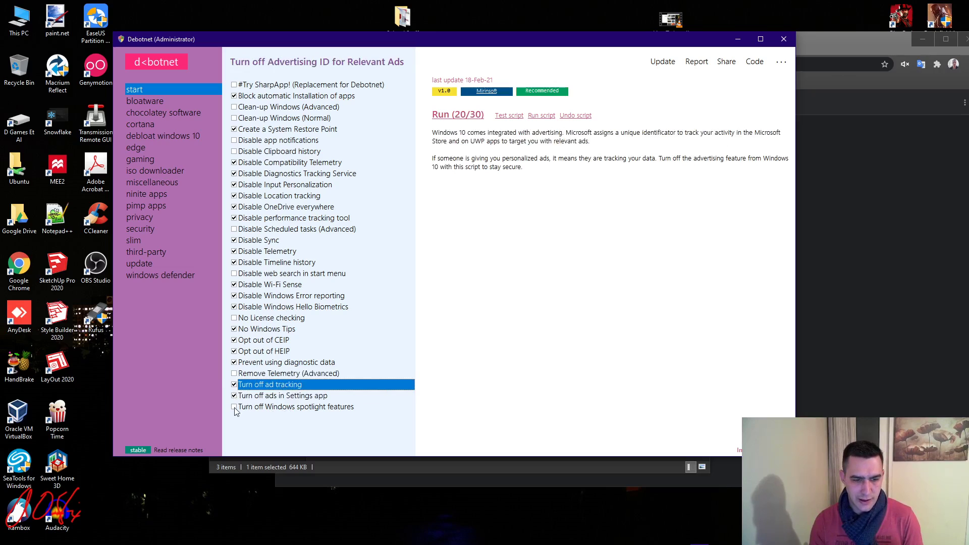
double_click(234, 407)
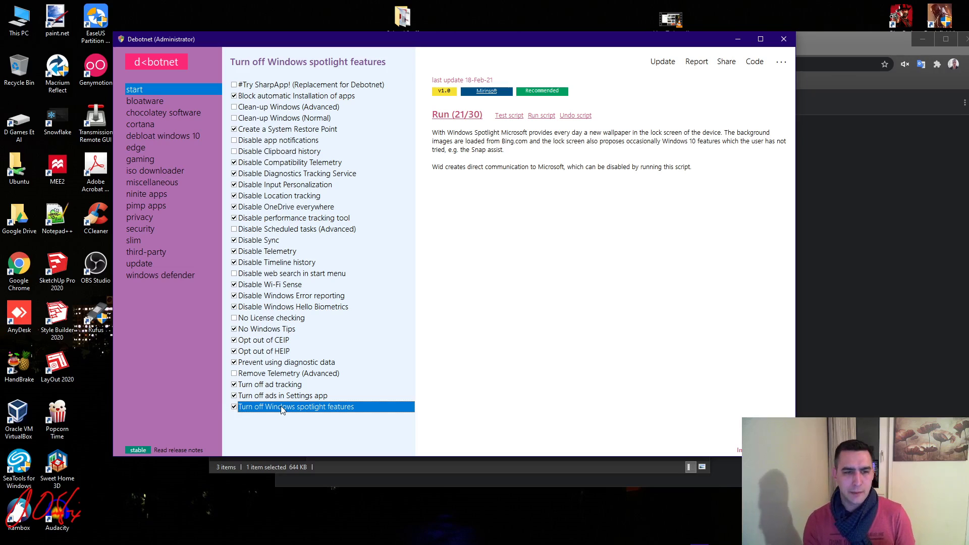
In the bloatware category, mark 3D Builder, 3D Viewer, Adobe Photoshop Express, App Connector, App Resolver UX and Asphalt 8 Airborne for removal.
left_click(171, 101)
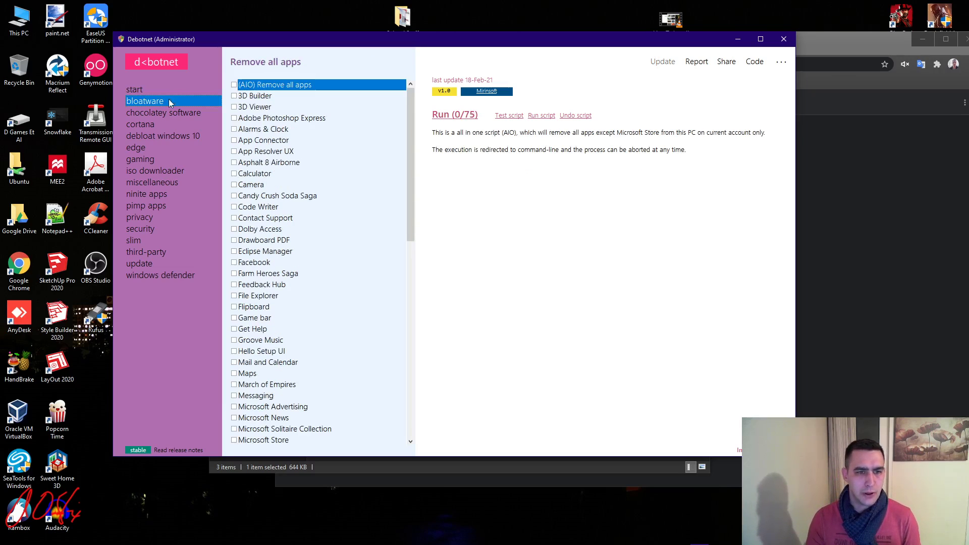
left_click(234, 96)
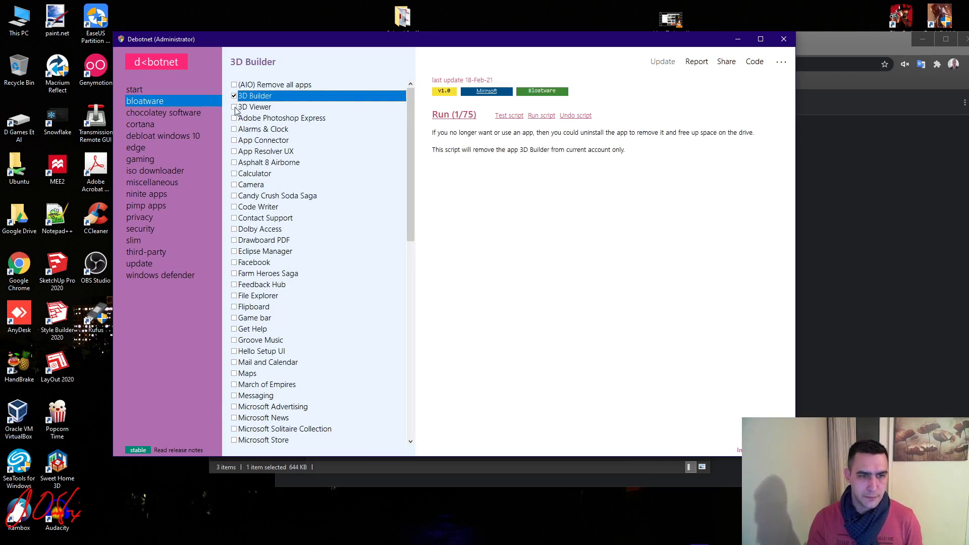
left_click(234, 107)
left_click(235, 118)
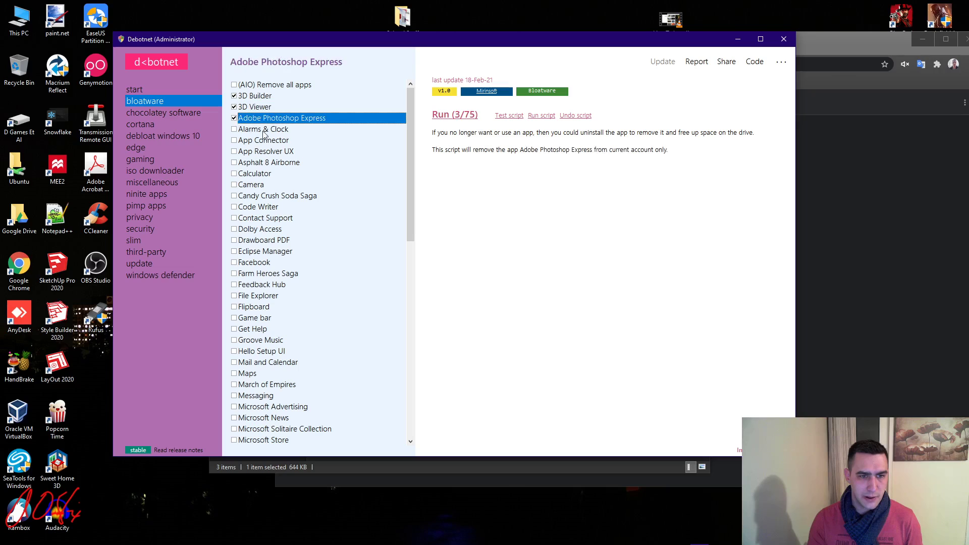
left_click(235, 140)
left_click(234, 152)
left_click(234, 163)
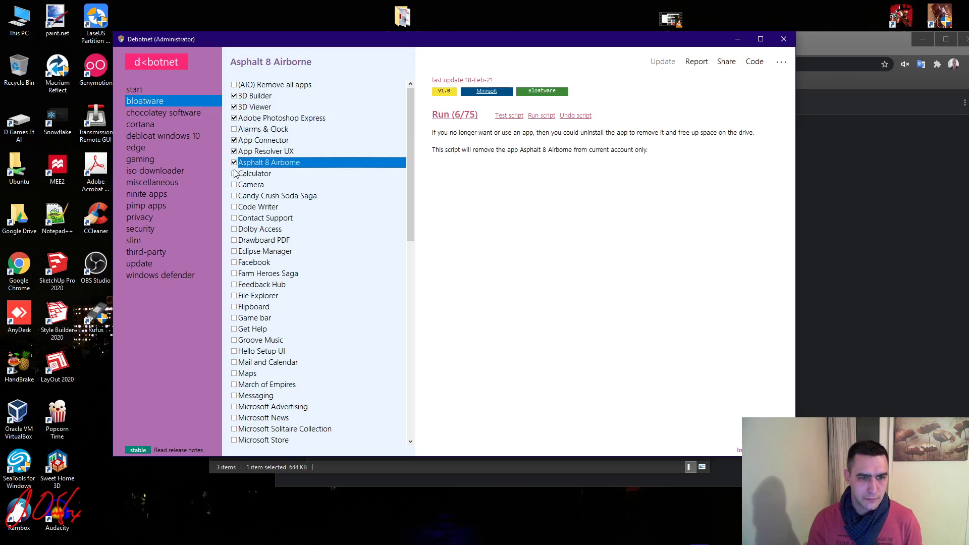
Mark Candy Crush Soda Saga, Code Writer, Contact Support, Dolby Access, Drawboard PDF, Eclipse Manager and Facebook for removal.
left_click(234, 196)
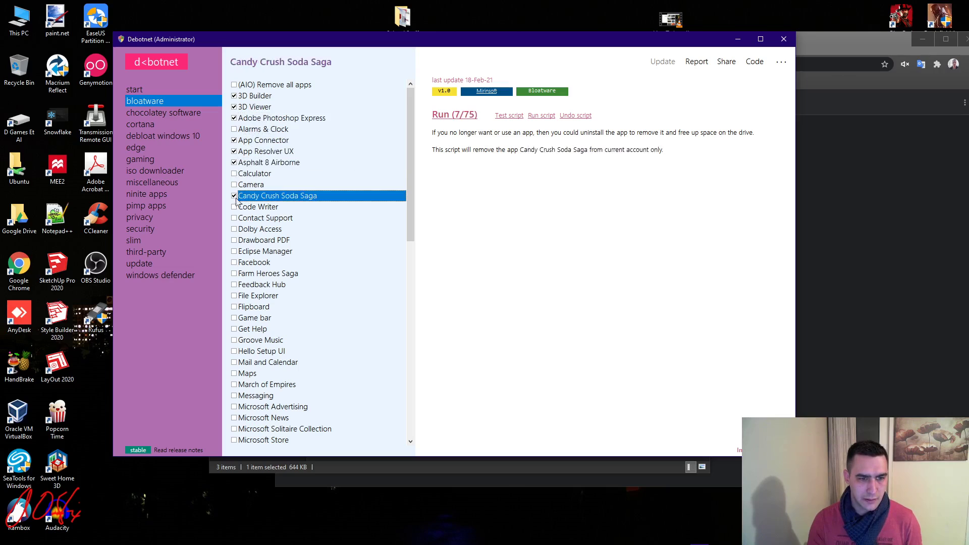
left_click(235, 207)
left_click(234, 218)
left_click(235, 229)
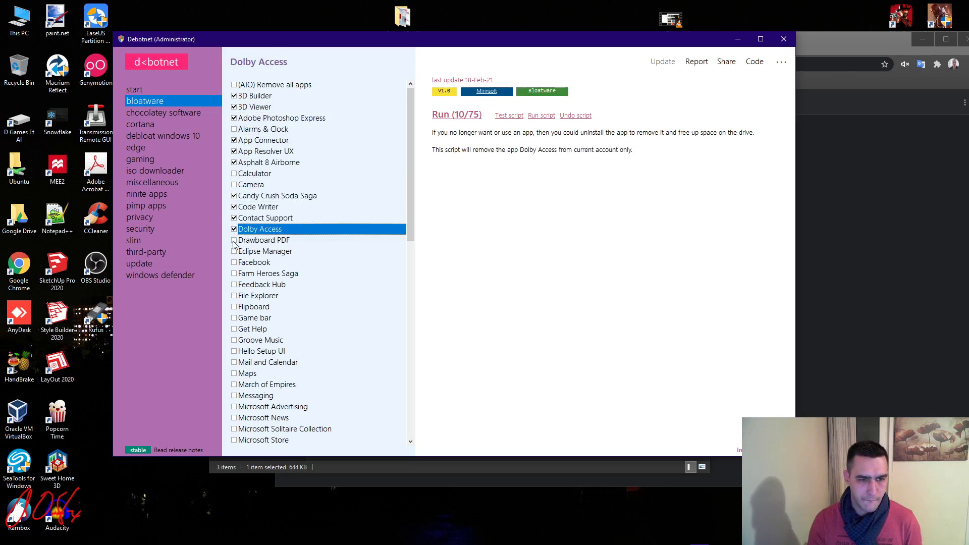
left_click(235, 241)
left_click(235, 252)
left_click(235, 262)
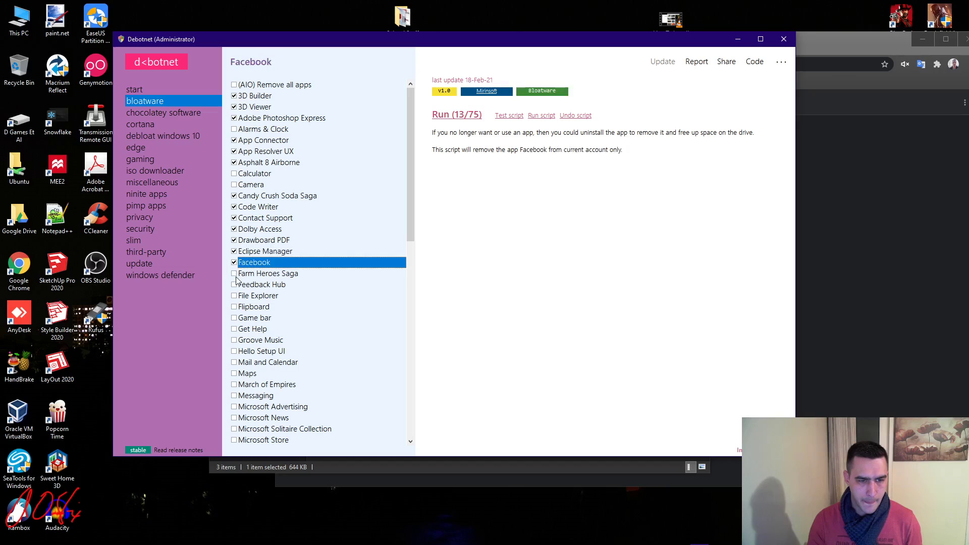
Mark Farm Heroes Saga, Feedback Hub, Flipboard, Game bar, Get Help, Groove Music and Hello Setup UI for removal.
left_click(234, 274)
left_click(235, 285)
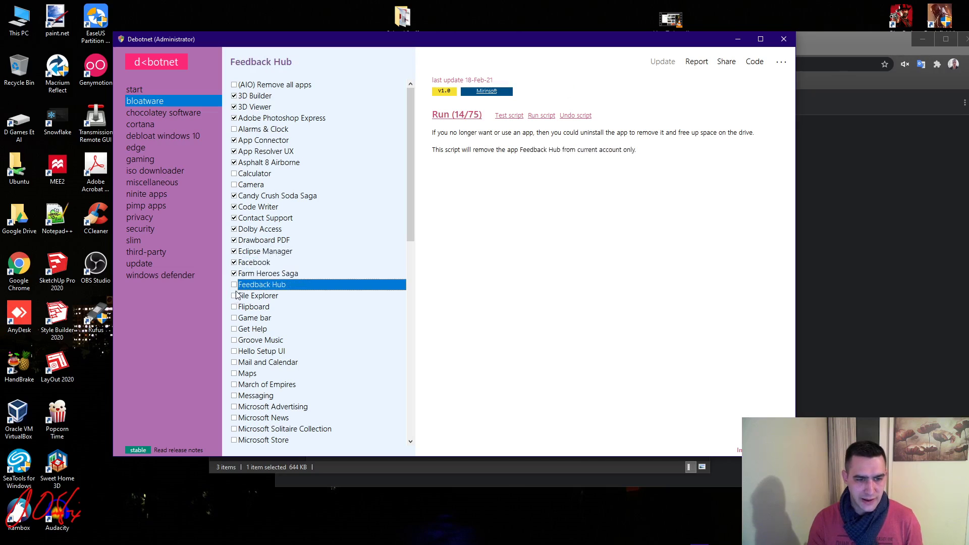
left_click(234, 284)
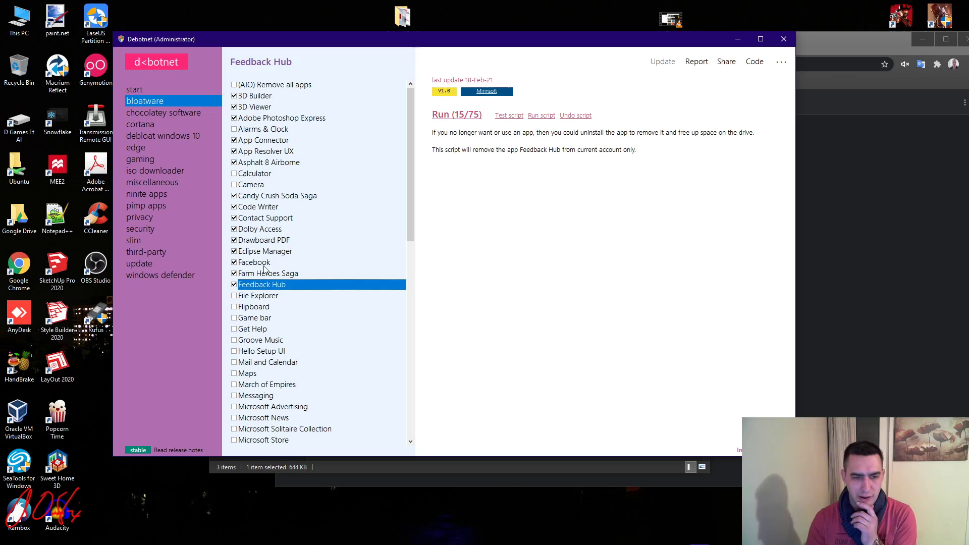
left_click(235, 307)
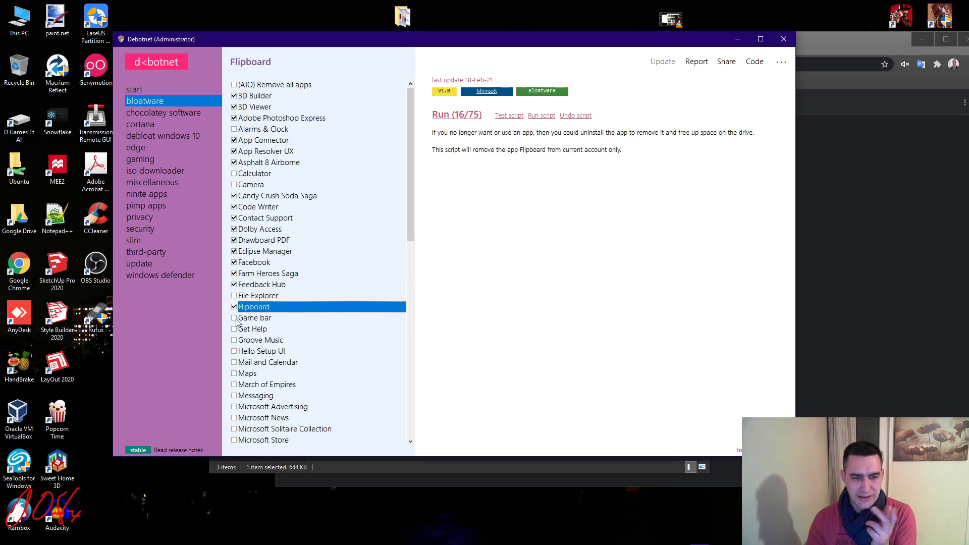
left_click(234, 319)
left_click(234, 330)
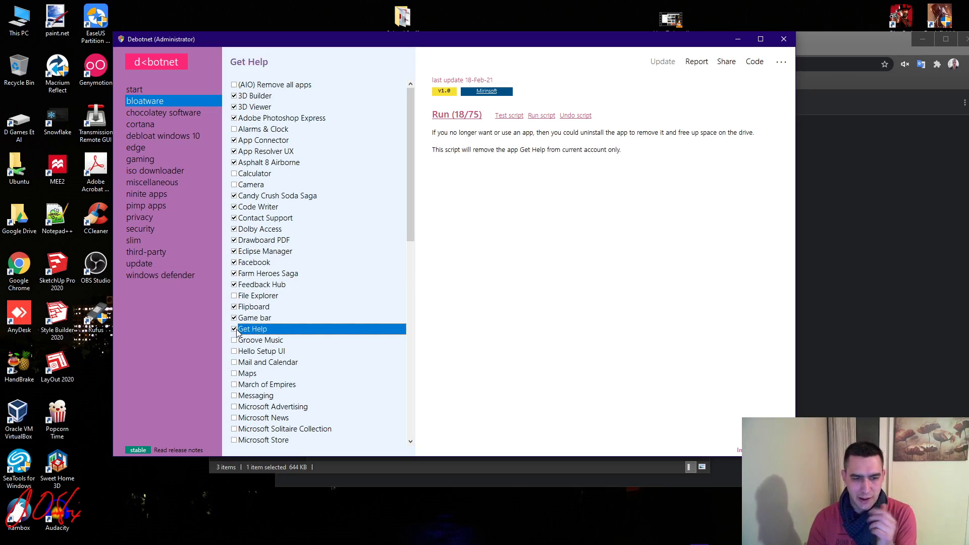
left_click(234, 341)
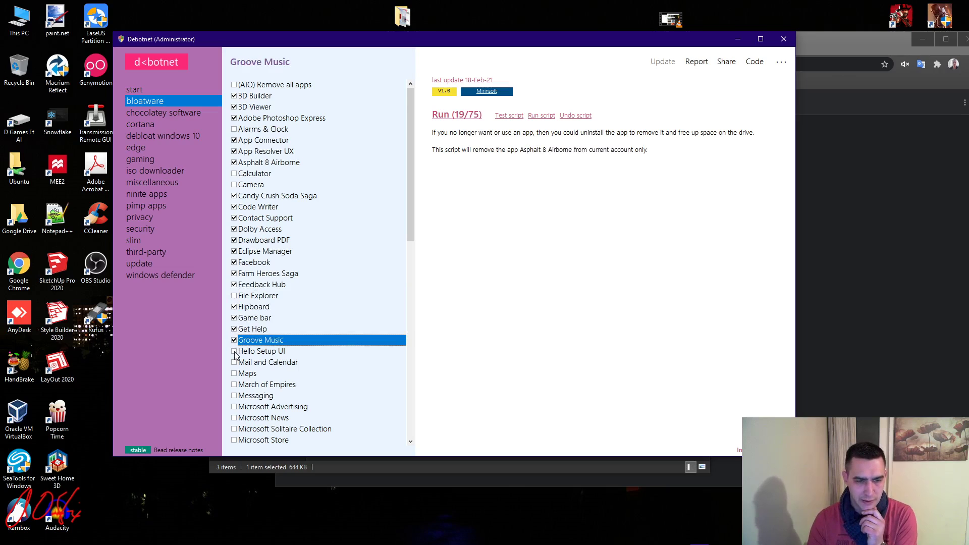
left_click(234, 352)
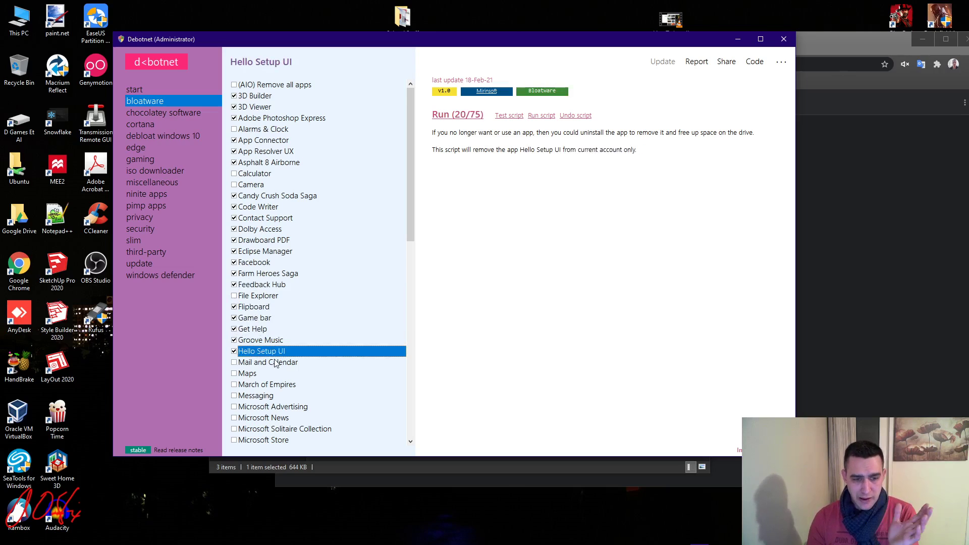
Mark Maps, March of Empires, Messaging, Microsoft Advertising, Microsoft News, Microsoft Solitaire Collection, Microsoft To-Do and Microsoft Wi-Fi for removal.
scroll(310, 335, "down", 4)
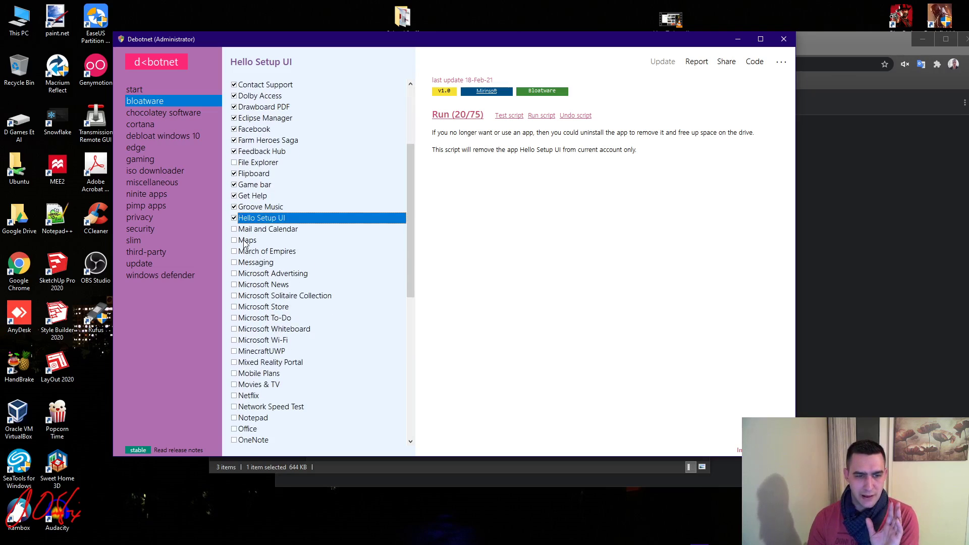
left_click(234, 241)
left_click(234, 252)
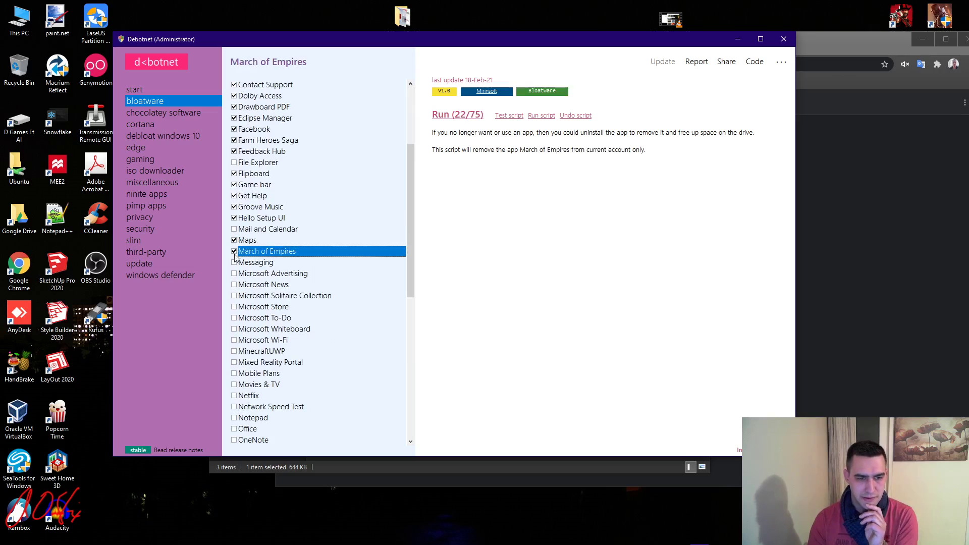
left_click(234, 263)
left_click(234, 275)
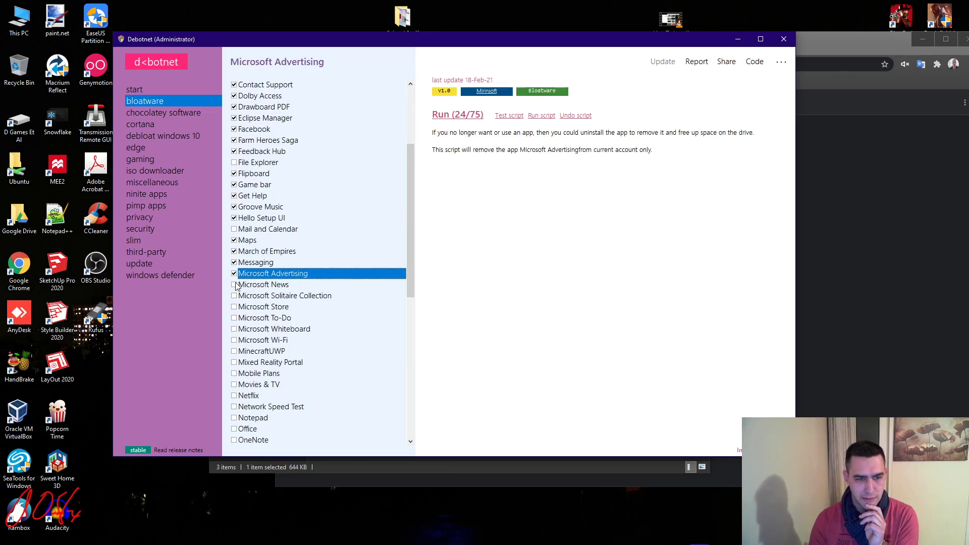
left_click(234, 286)
left_click(234, 296)
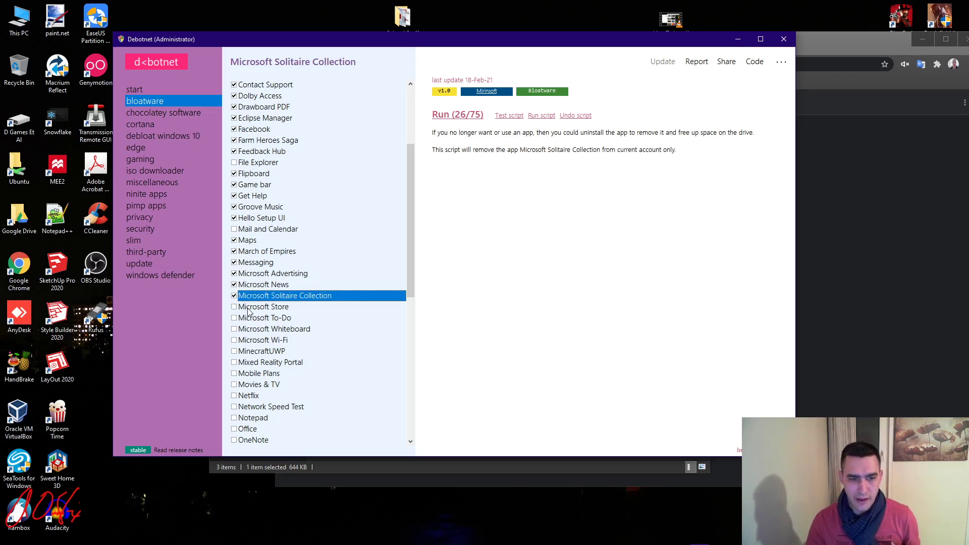
left_click(234, 318)
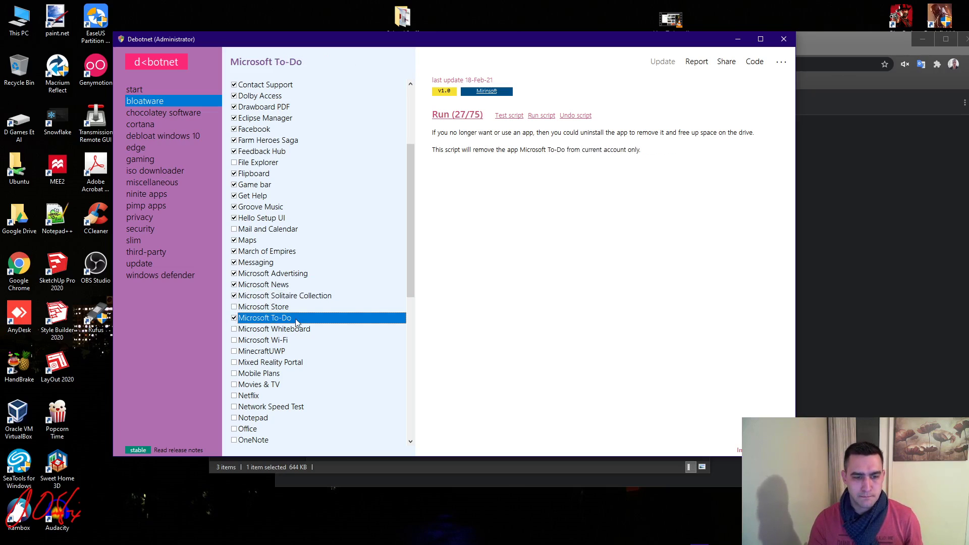
left_click(234, 341)
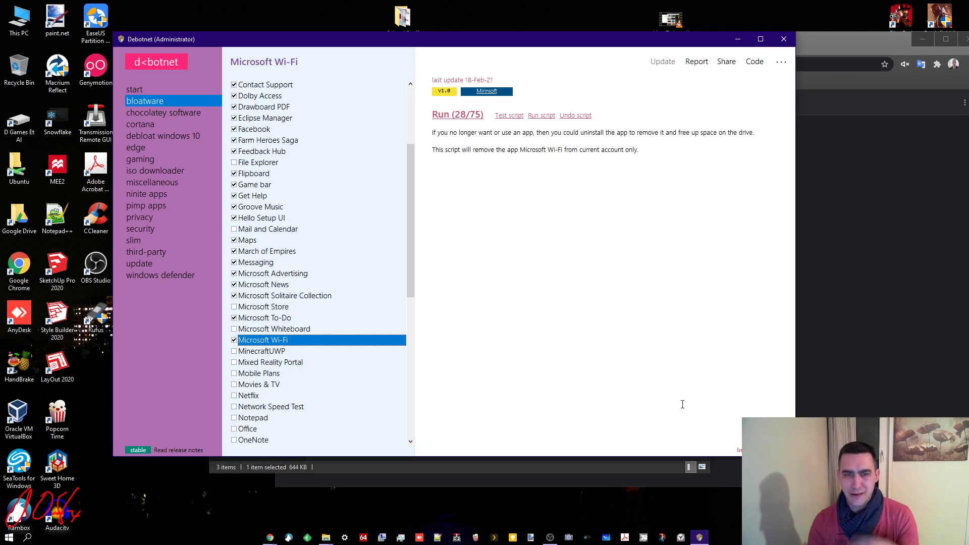
Mark MinecraftUWP, Mixed Reality Portal, Mobile Plans, Movies & TV, Netflix and Network Speed Test for removal.
scroll(292, 360, "down", 1)
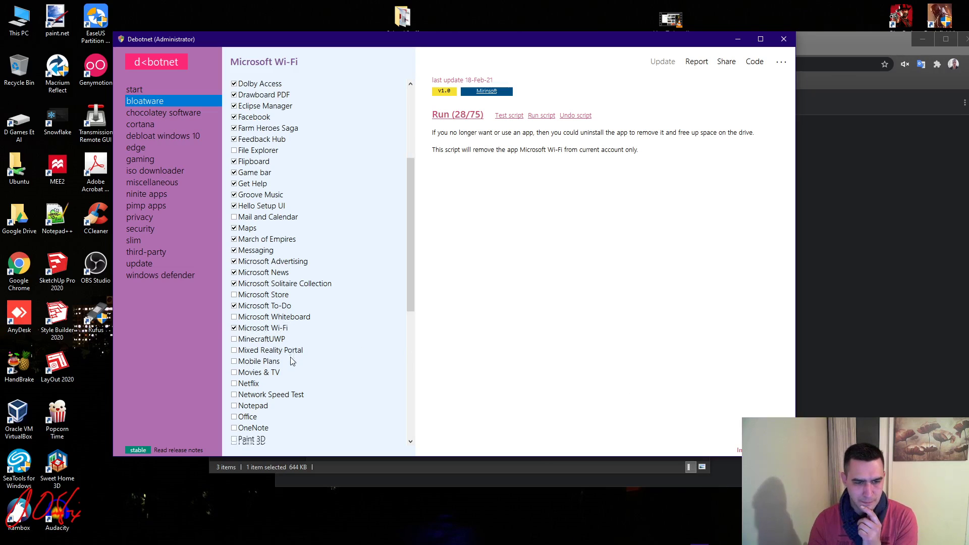
scroll(292, 360, "down", 4)
left_click(234, 219)
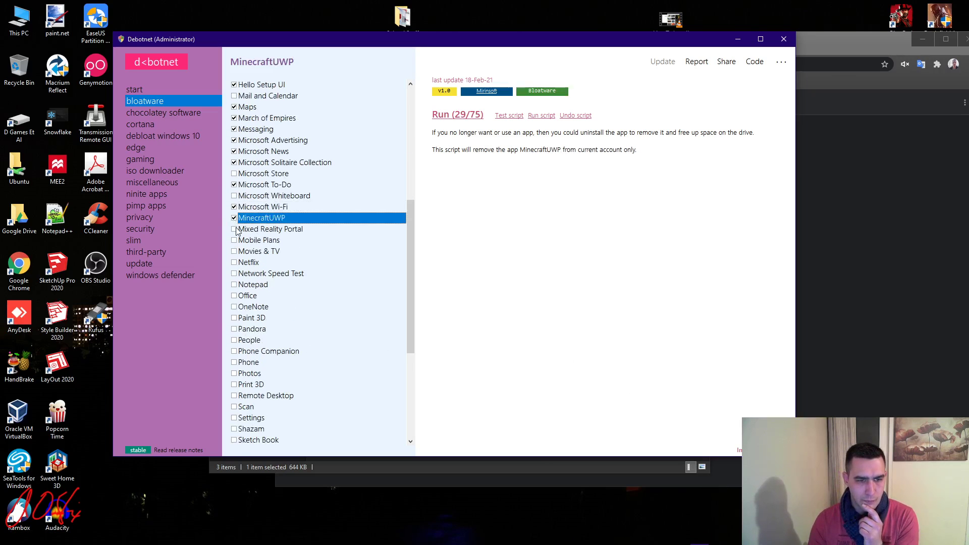
left_click(234, 230)
left_click(234, 241)
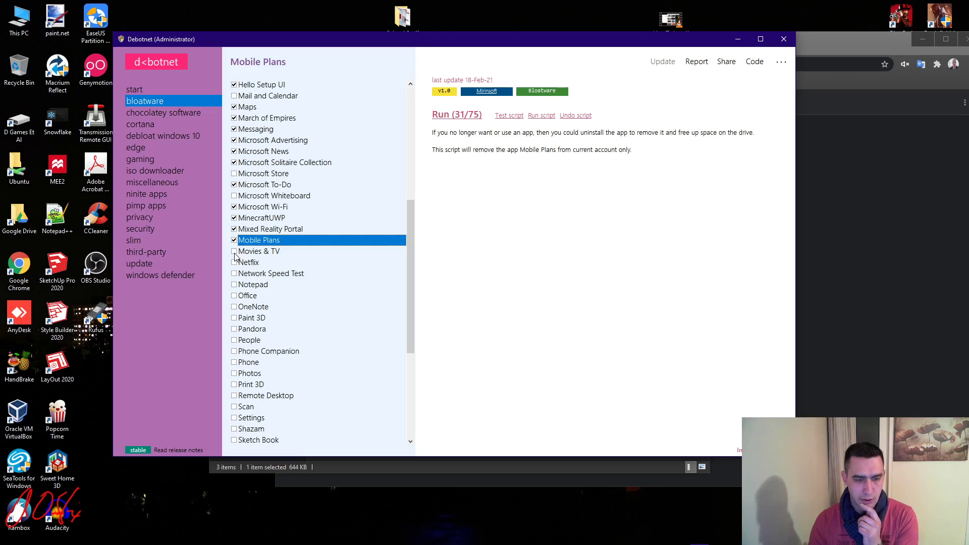
left_click(234, 252)
left_click(234, 263)
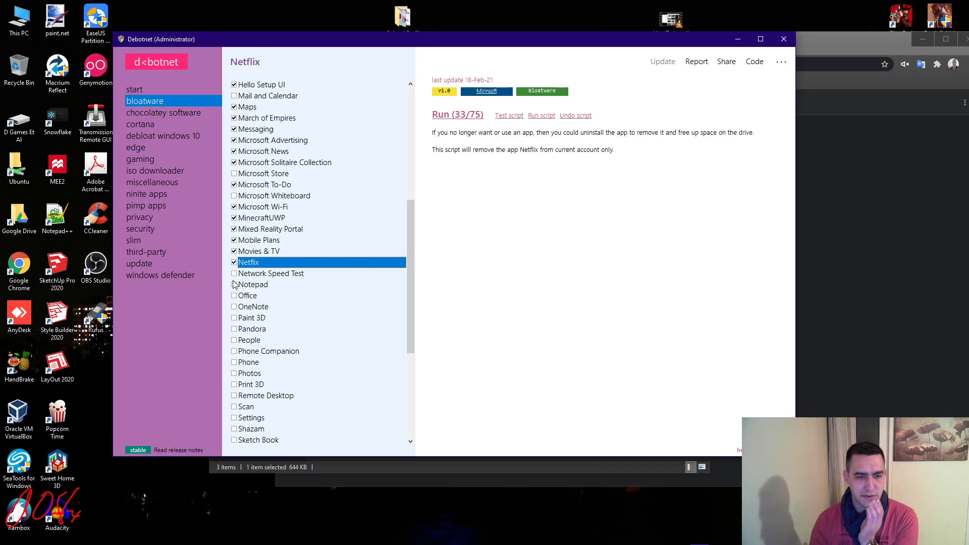
left_click(234, 274)
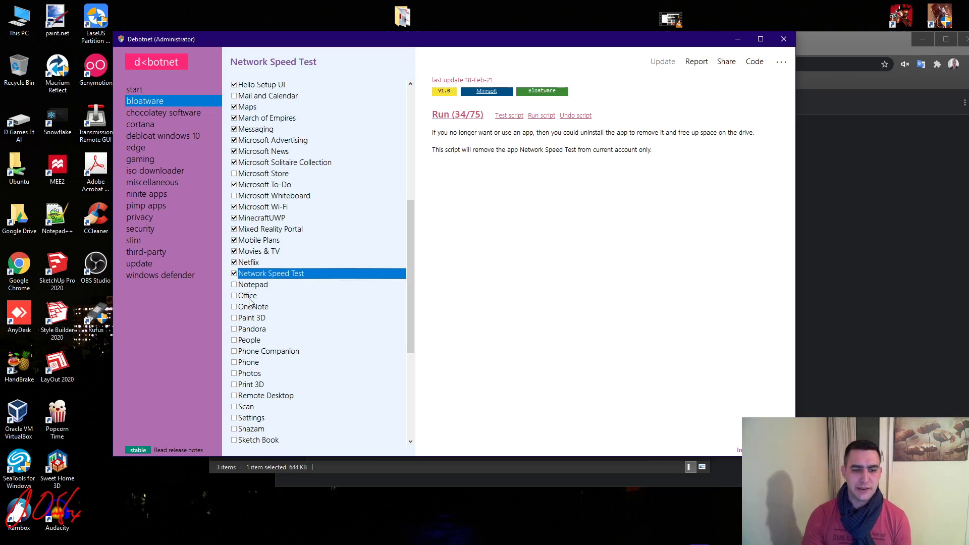
Mark Paint 3D, Pandora, People, Phone Companion and Phone for removal.
left_click(235, 319)
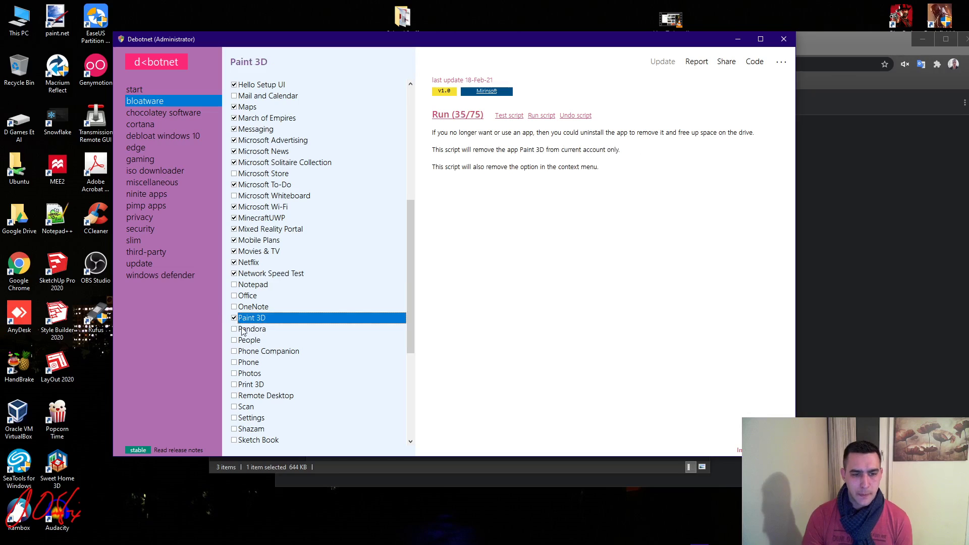
left_click(234, 329)
left_click(235, 341)
left_click(235, 352)
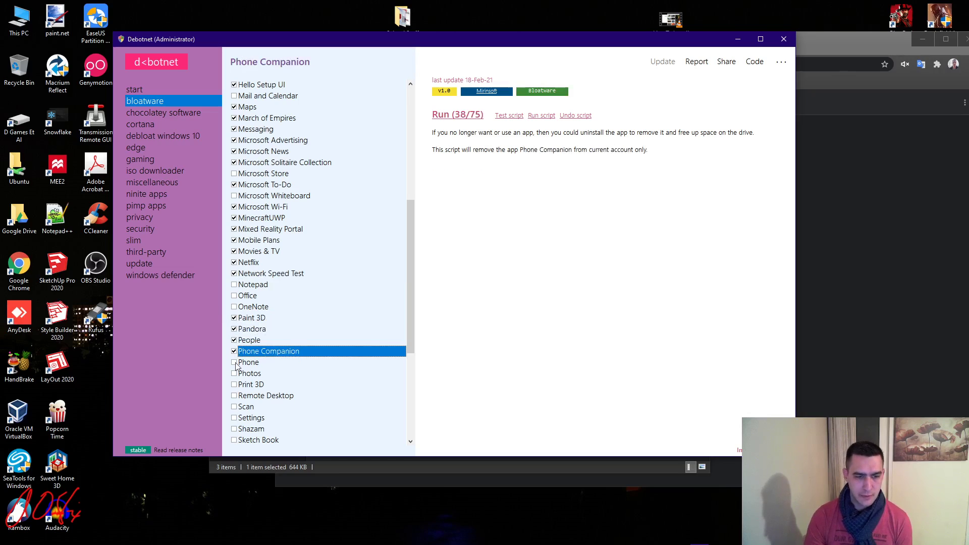
left_click(235, 363)
scroll(342, 307, "down", 3)
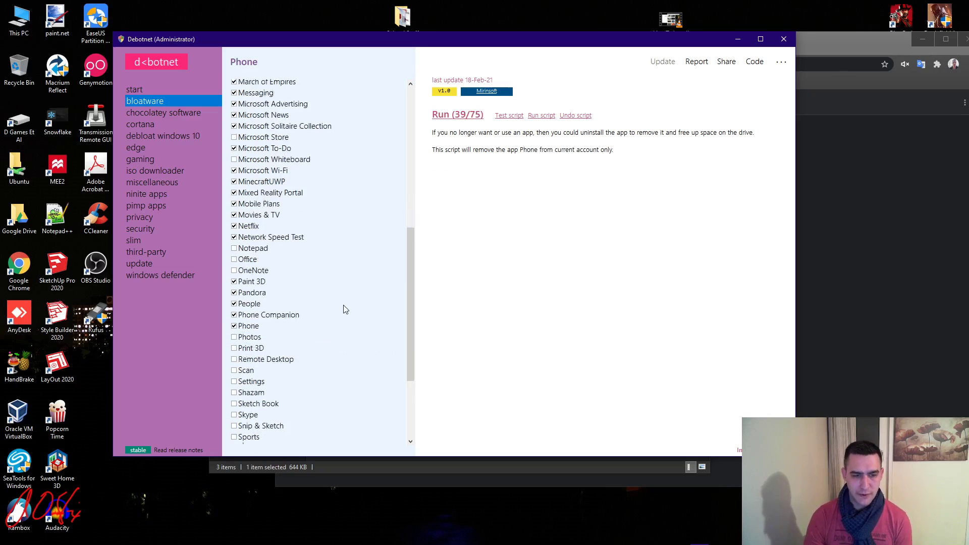
Mark Print 3D, Scan, Shazam, Sketch Book and Skype for removal.
left_click(235, 285)
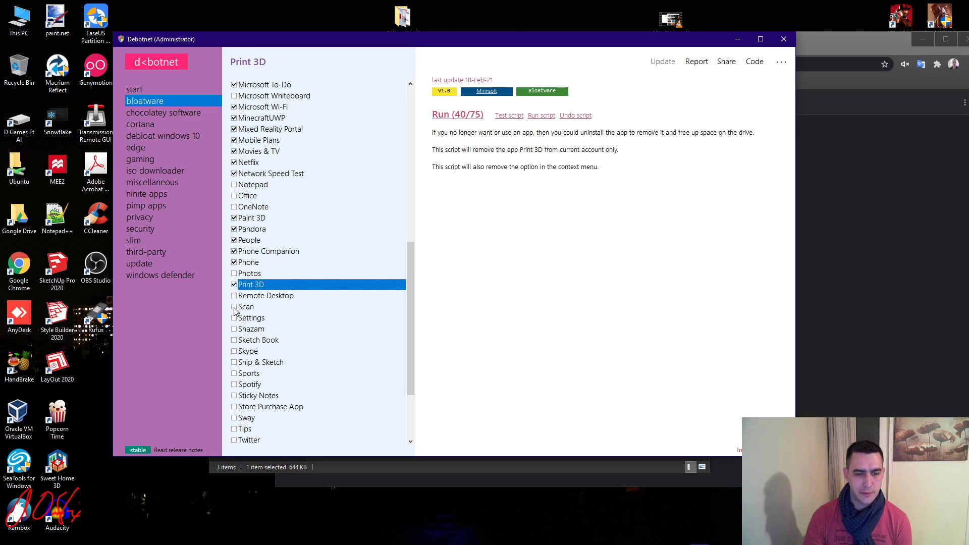
left_click(234, 308)
left_click(235, 330)
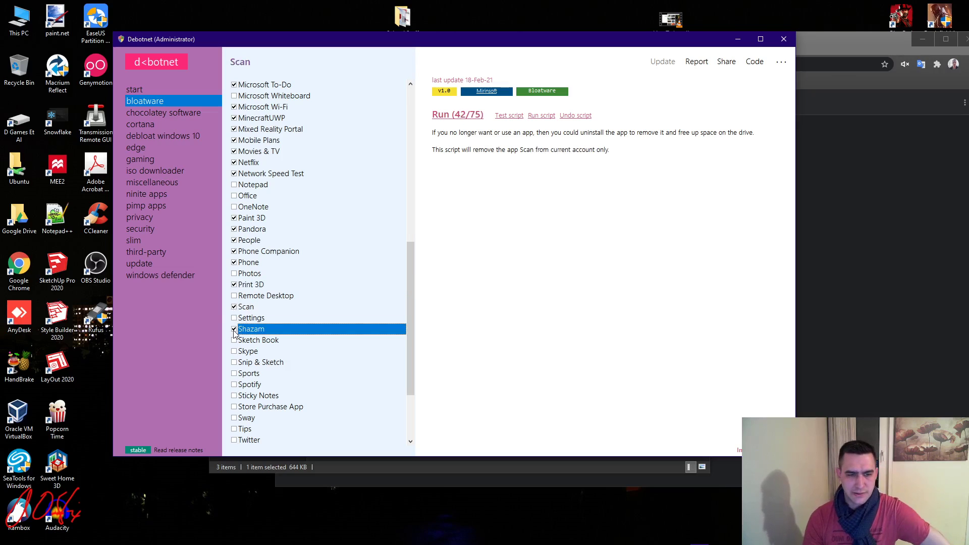
left_click(234, 341)
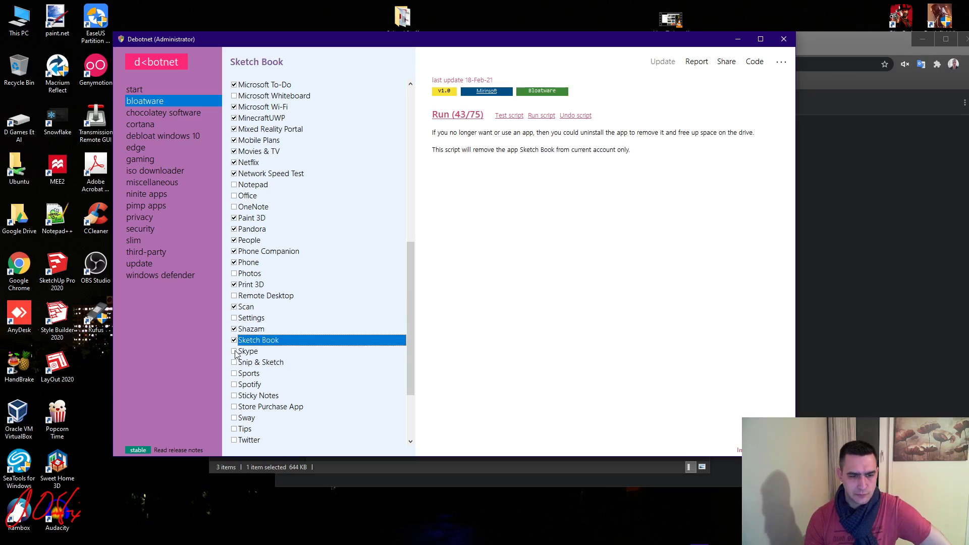
left_click(234, 352)
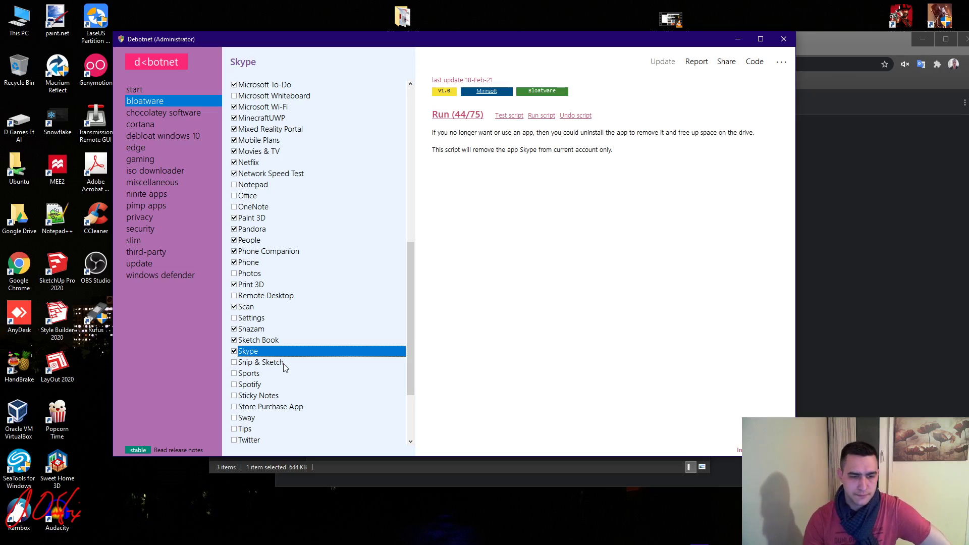
Mark Sports, Spotify, Sticky Notes and Store Purchase App for removal.
left_click(235, 374)
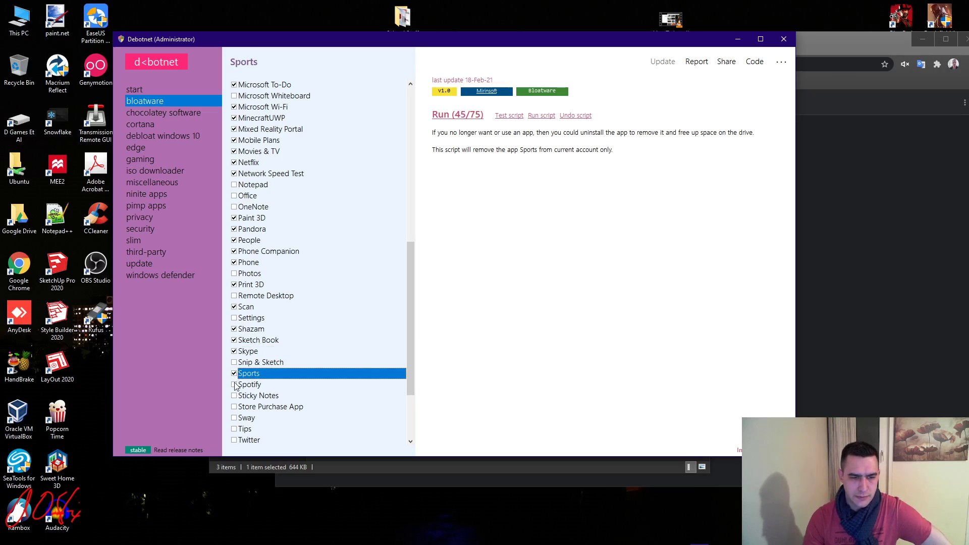
left_click(234, 385)
left_click(234, 396)
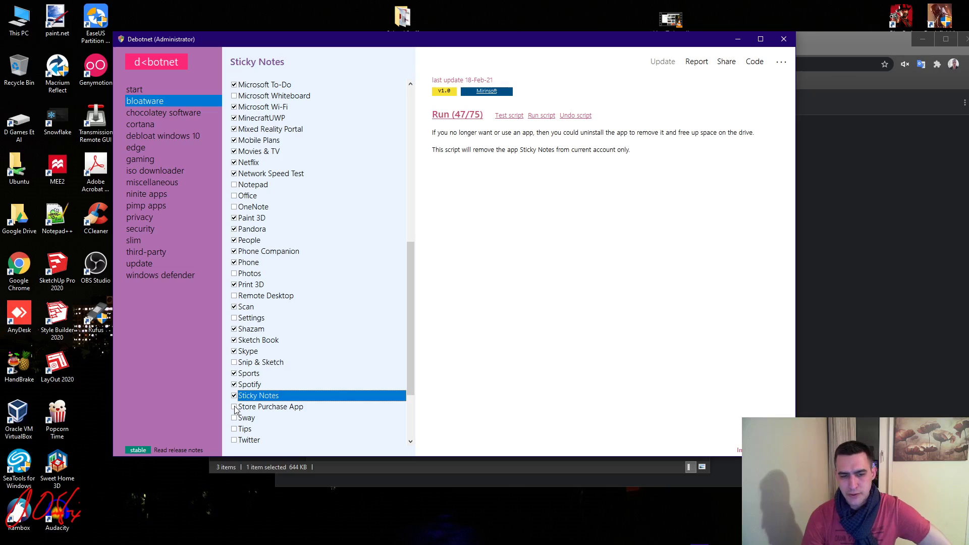
left_click(234, 408)
Mark Sway, Tips, Twitter and View 3D Preview for removal.
scroll(310, 376, "down", 2)
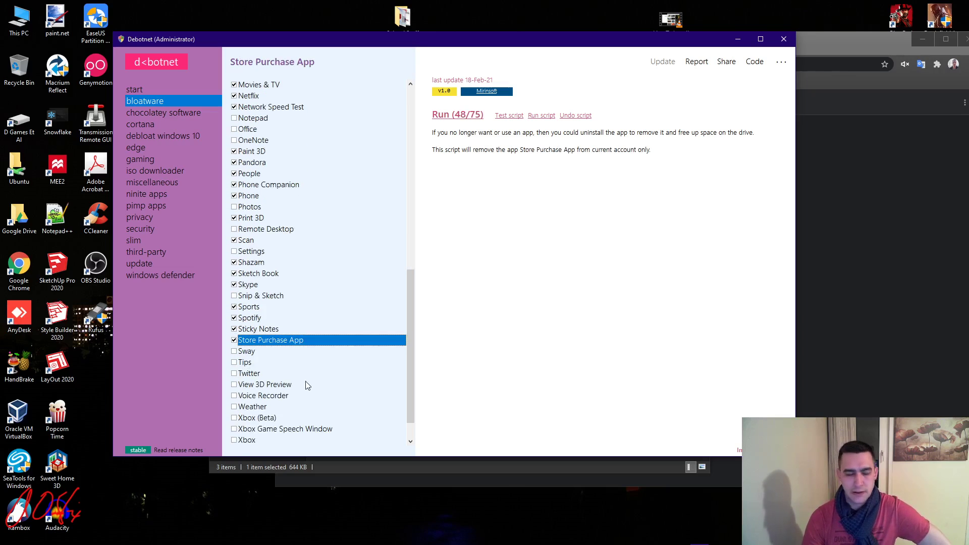
left_click(234, 352)
left_click(234, 363)
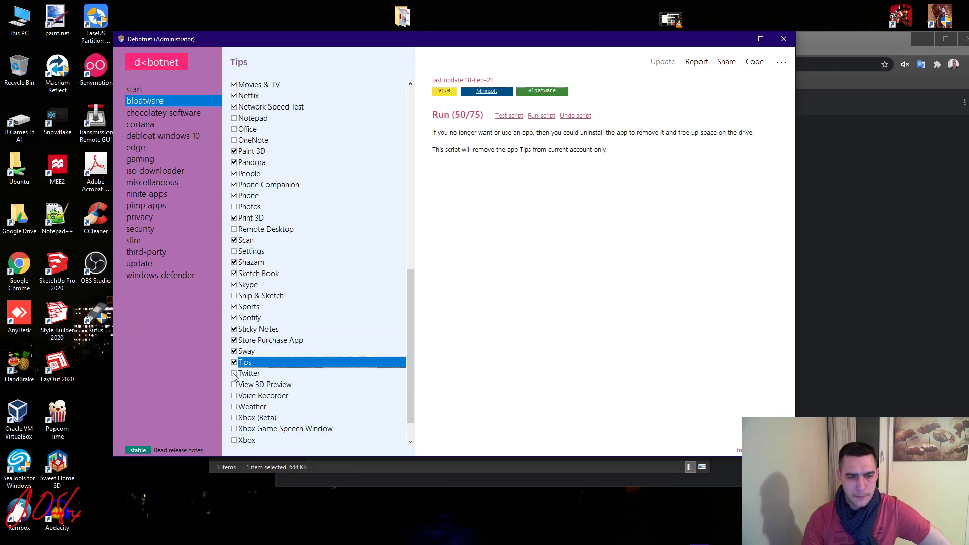
left_click(234, 374)
left_click(234, 385)
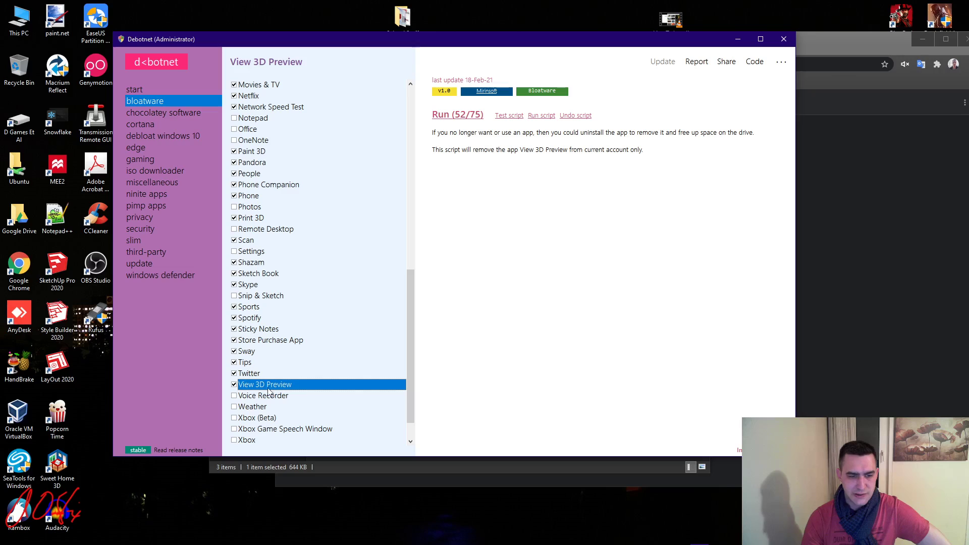
Mark Xbox (Beta), Xbox Game Speech Window, Xbox, XING, Your Phone and Zune for removal.
left_click(234, 418)
left_click(234, 430)
left_click(234, 441)
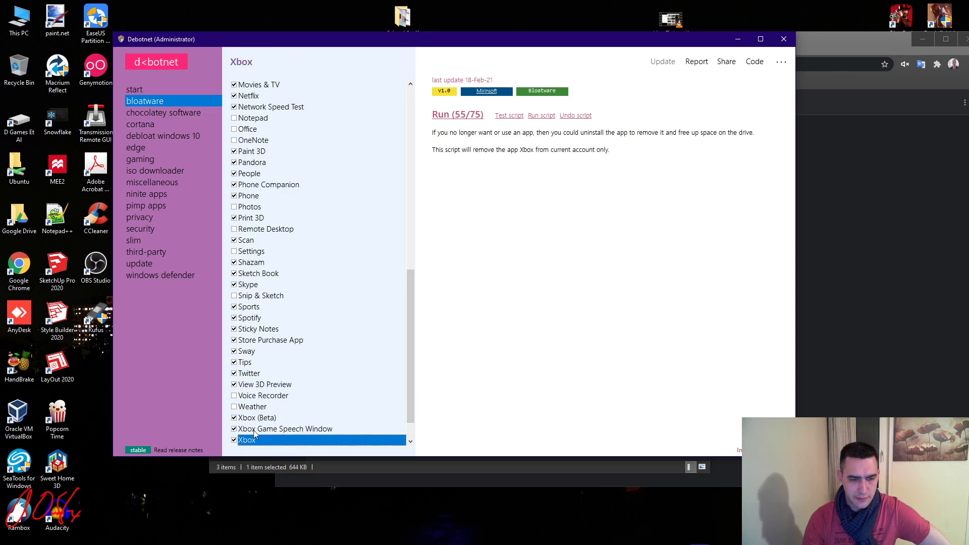
scroll(250, 394, "down", 1)
left_click(234, 419)
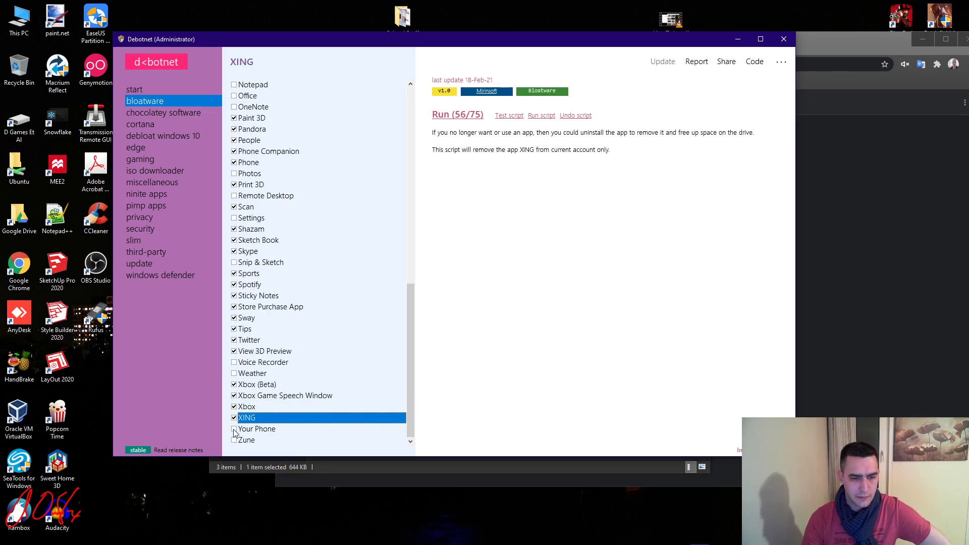
left_click(234, 430)
left_click(234, 441)
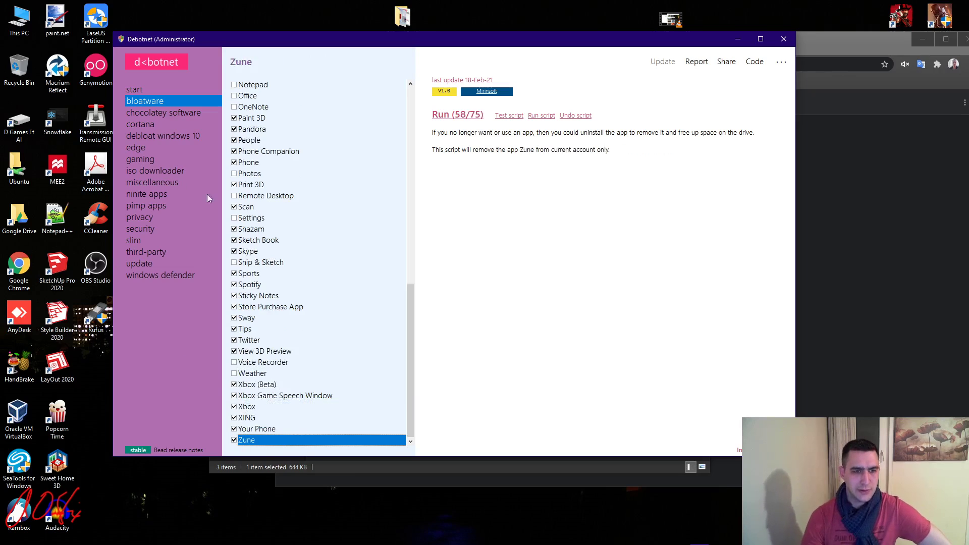
Review the scripts offered for Chocolatey software, Cortana including Remove Cortana, ISO downloads, miscellaneous tools and Windows Defender.
left_click(159, 114)
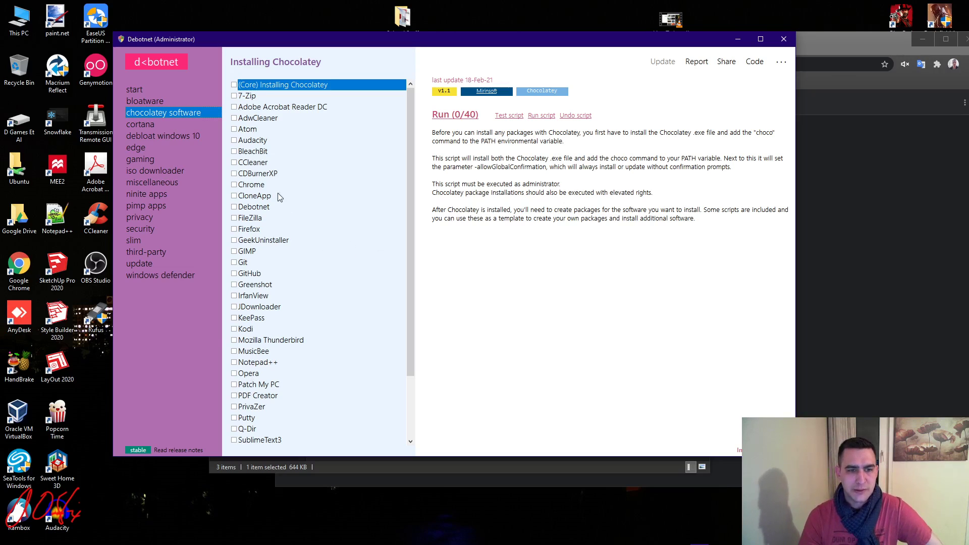
left_click(133, 125)
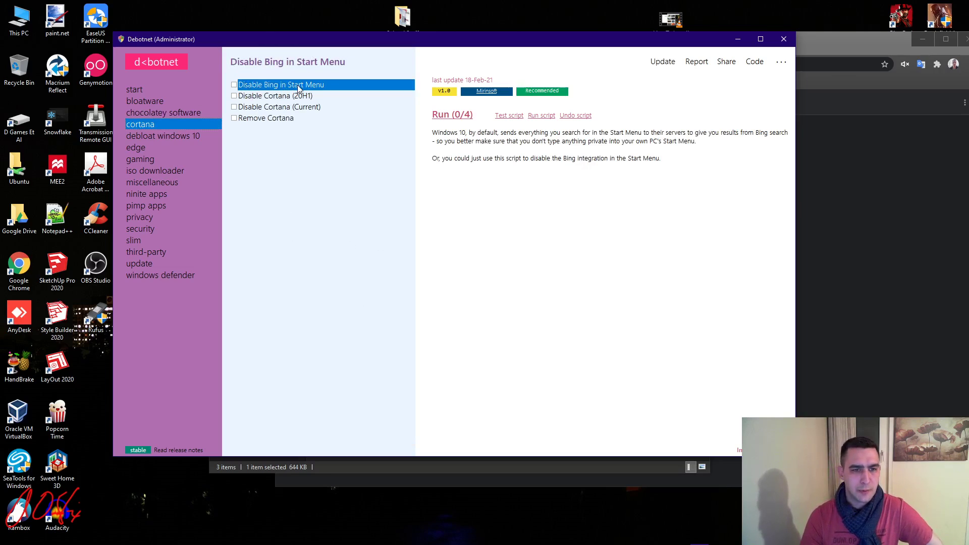
left_click(260, 120)
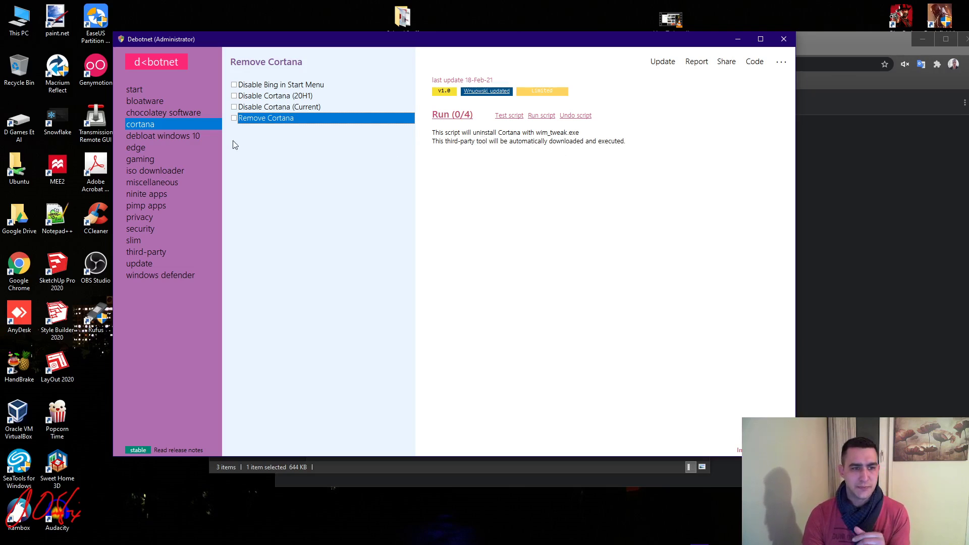
left_click(150, 171)
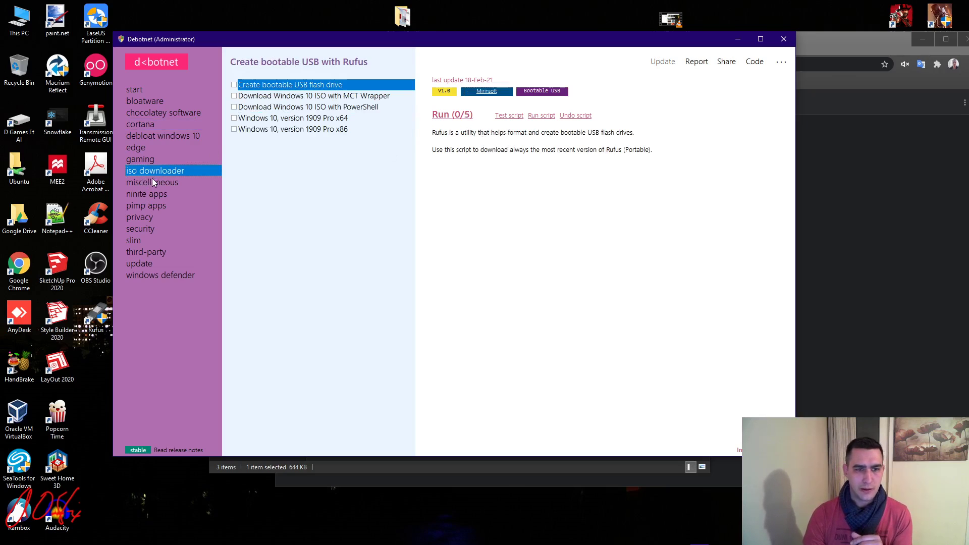
left_click(153, 181)
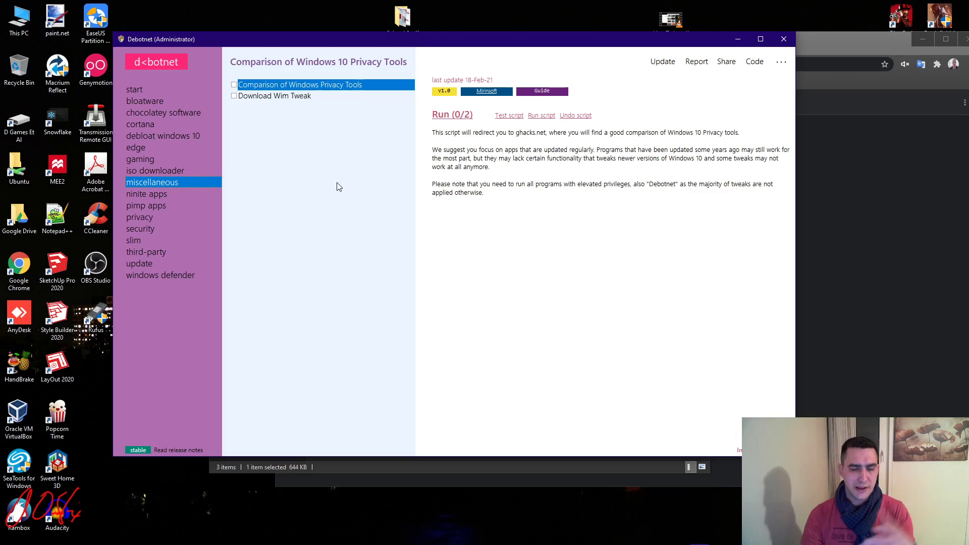
left_click(167, 276)
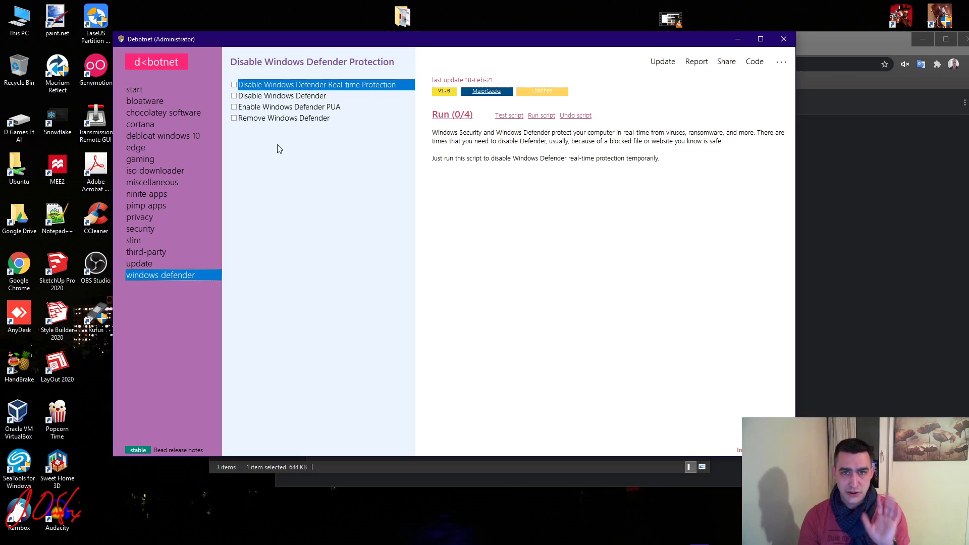
Read the descriptions of the Windows update scripts, from updates sharing and forced updates to managing and downloading updates.
left_click(138, 262)
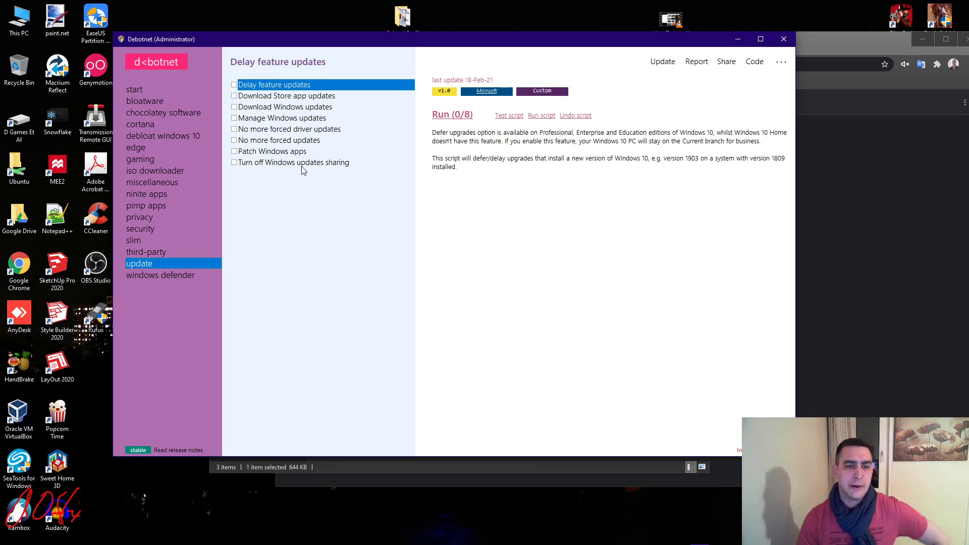
left_click(307, 164)
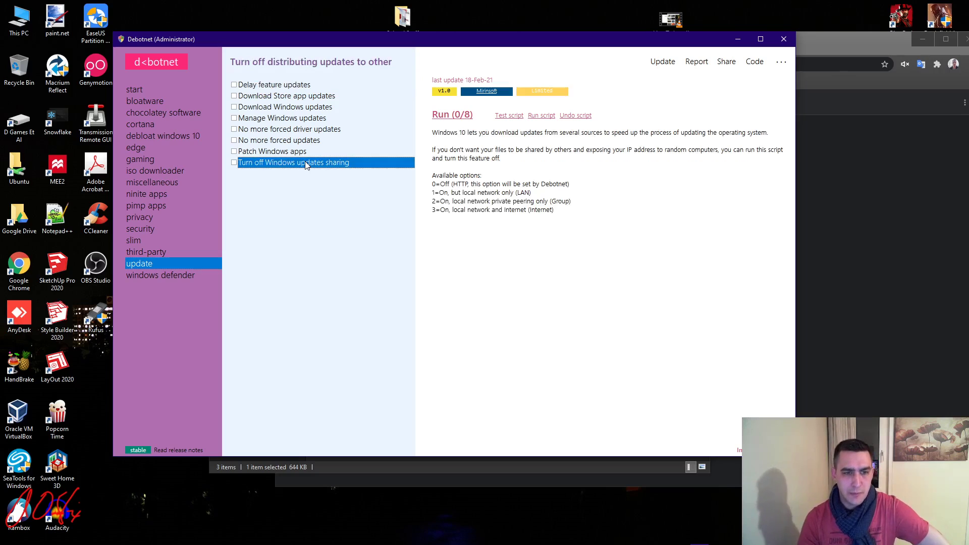
left_click(286, 152)
left_click(291, 141)
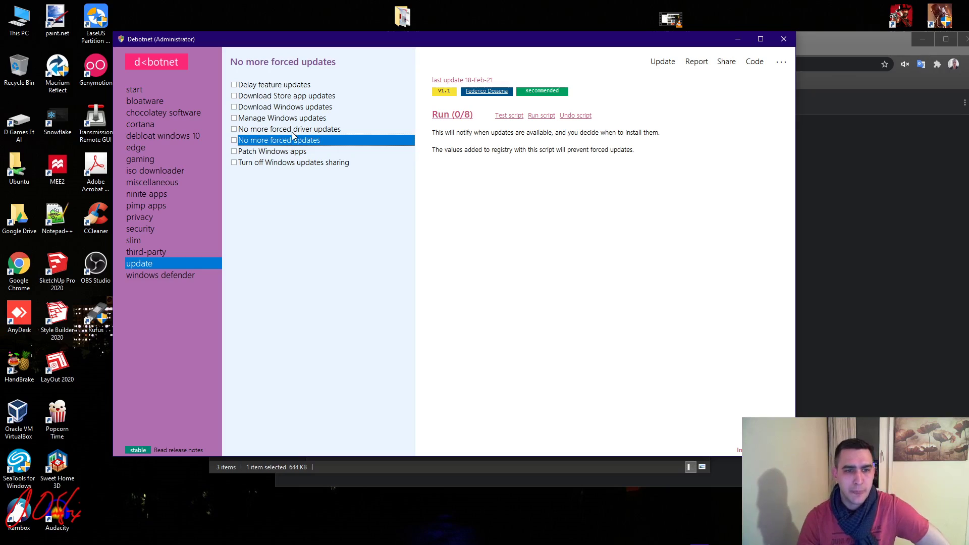
left_click(293, 131)
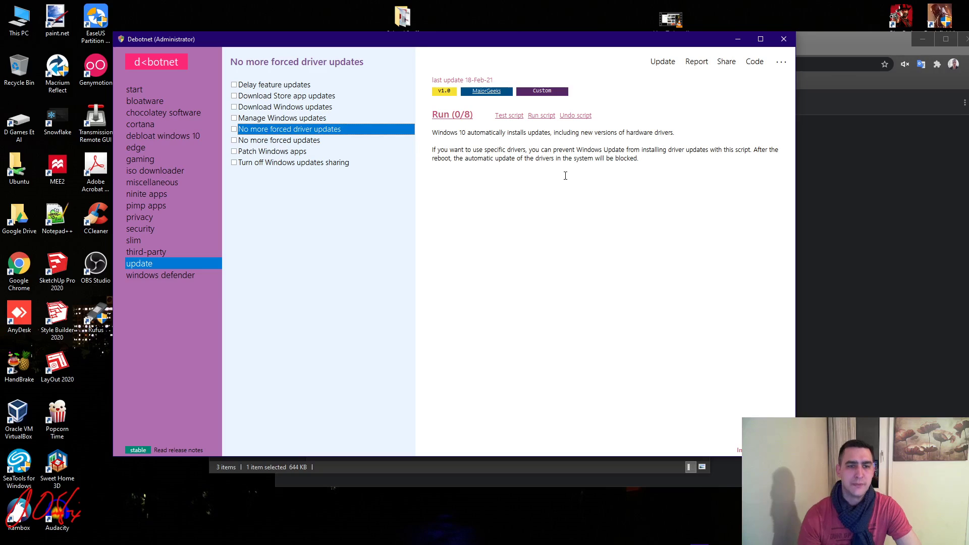
left_click(294, 118)
left_click(293, 108)
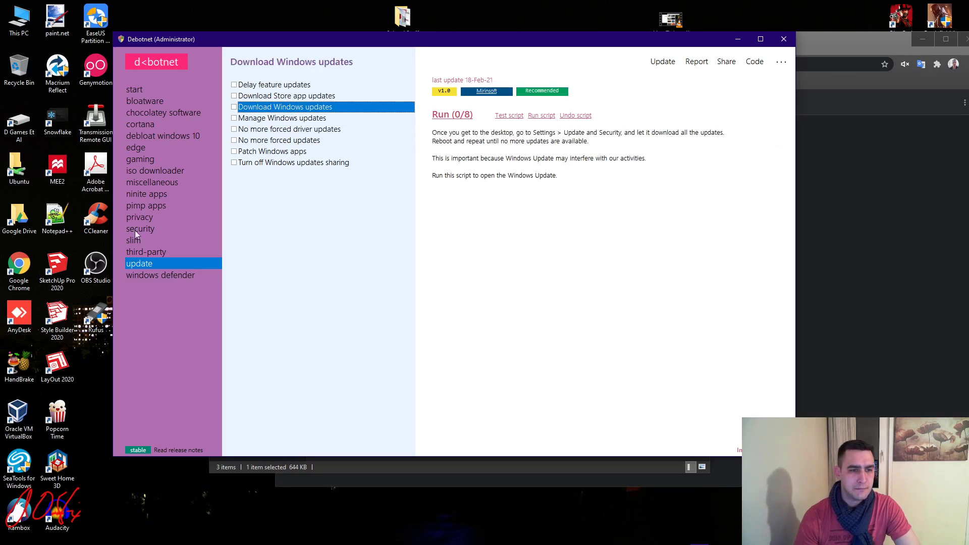
Among the third-party scripts, select disabling the Acrobat Reader online service, CCleaner Health Check and CCleaner Monitoring & more.
left_click(146, 253)
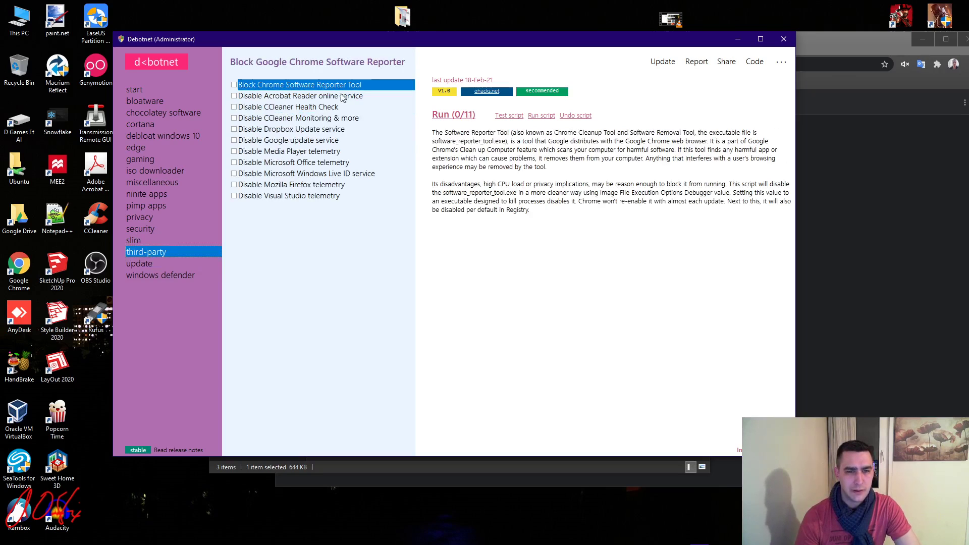
left_click(258, 100)
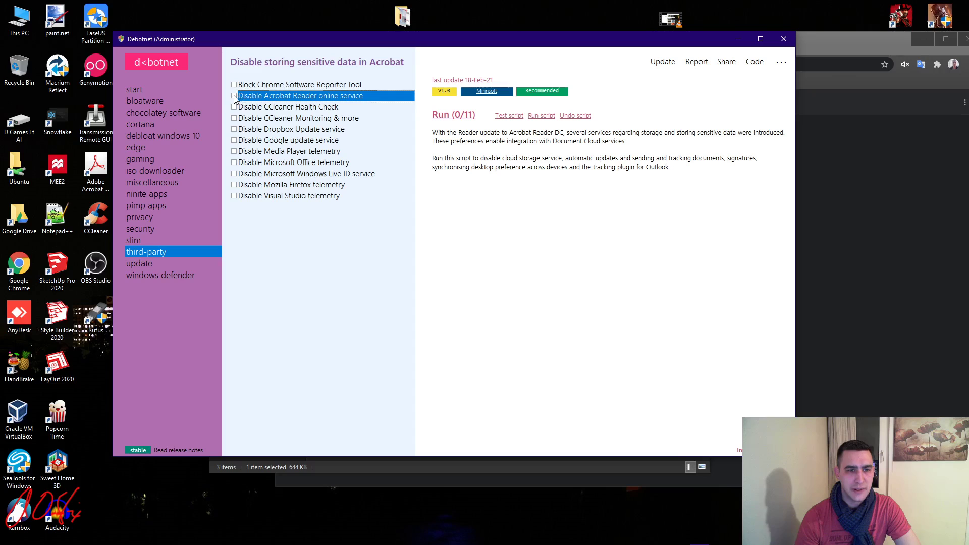
left_click(235, 97)
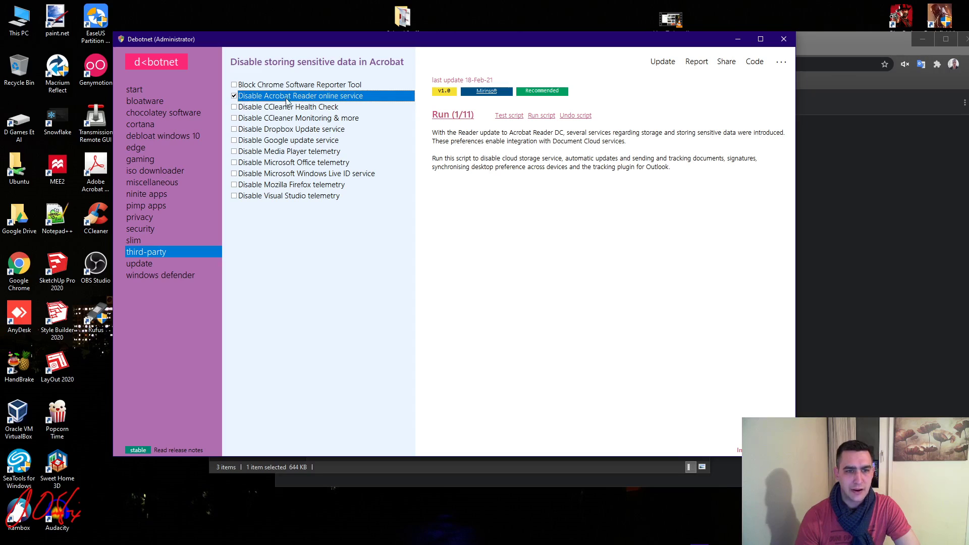
left_click(235, 107)
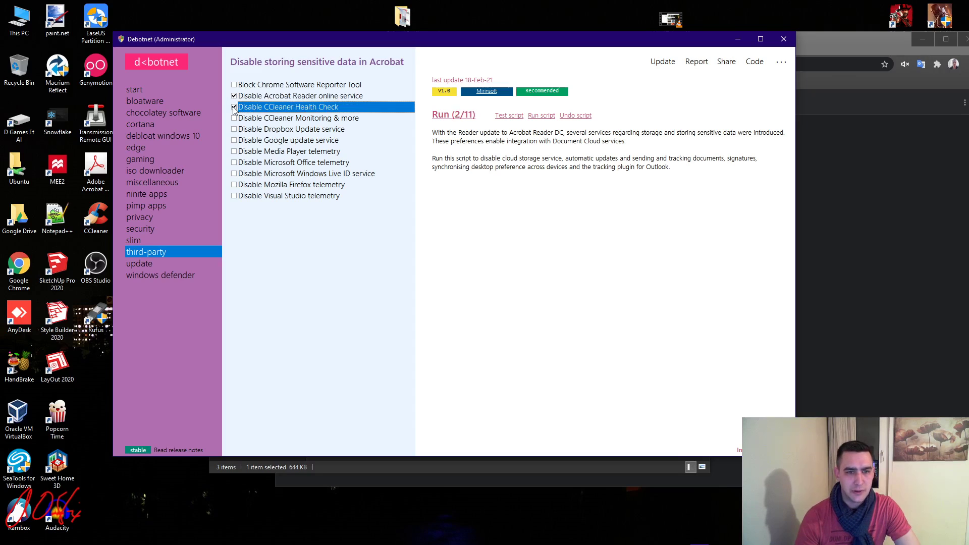
left_click(235, 119)
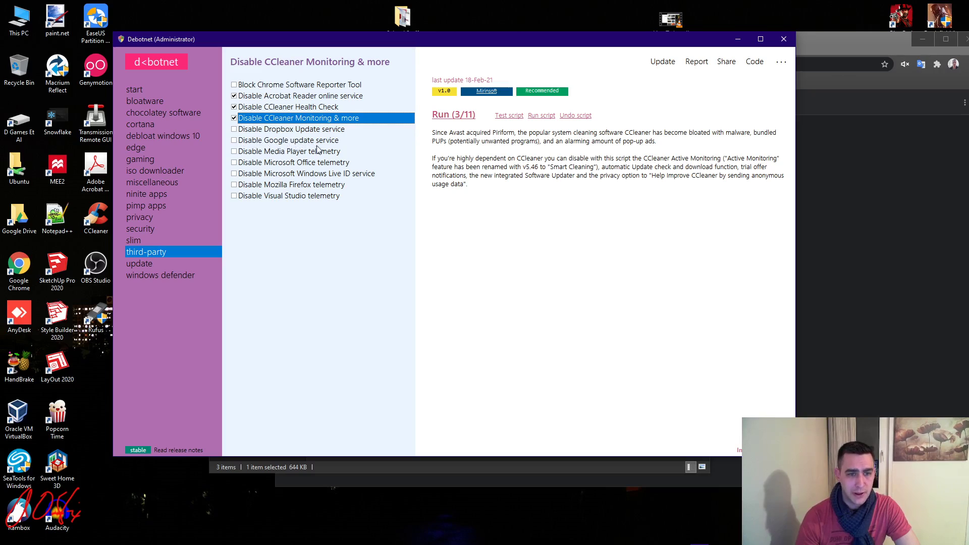
Select disabling Media Player, Microsoft Office and Mozilla Firefox telemetry, and read the Windows Live ID service script's description.
left_click(234, 152)
left_click(235, 163)
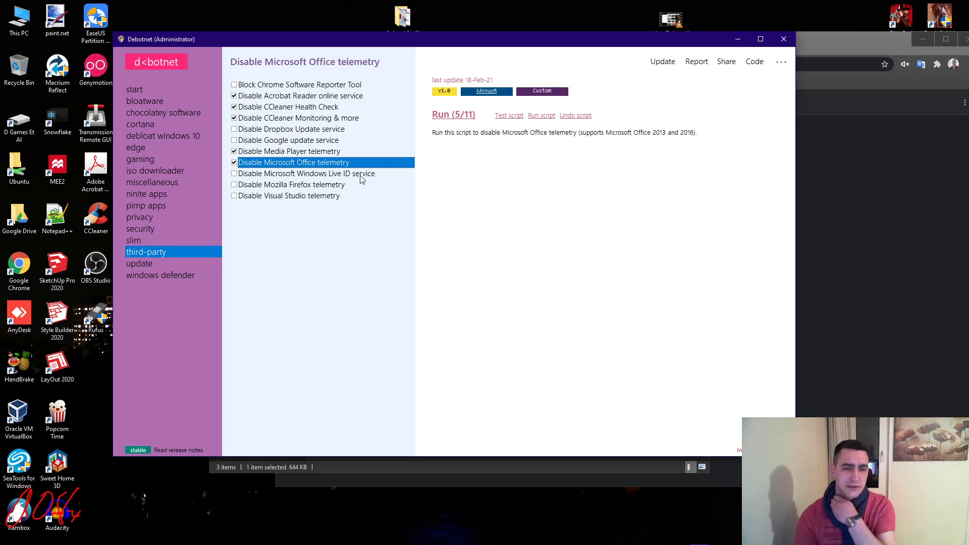
left_click(389, 175)
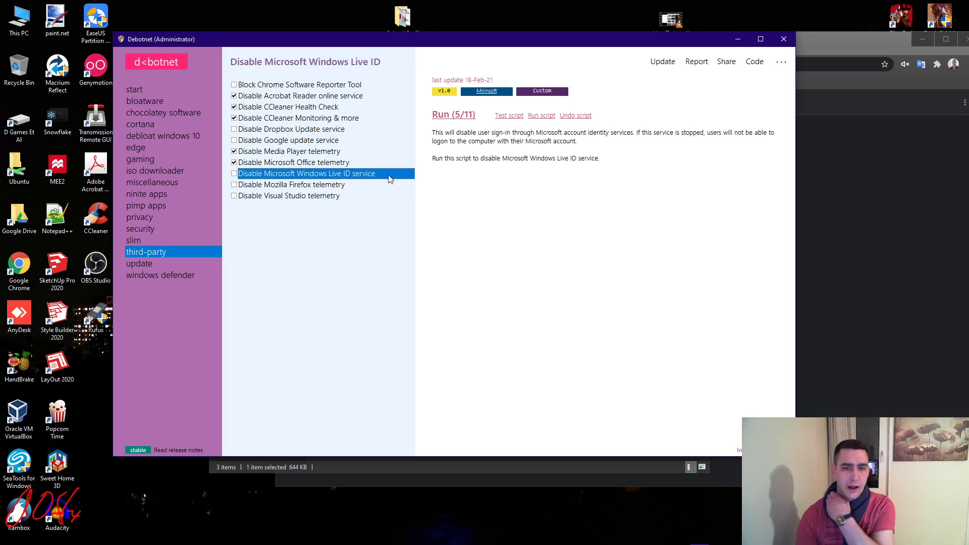
left_click(315, 188)
left_click(233, 185)
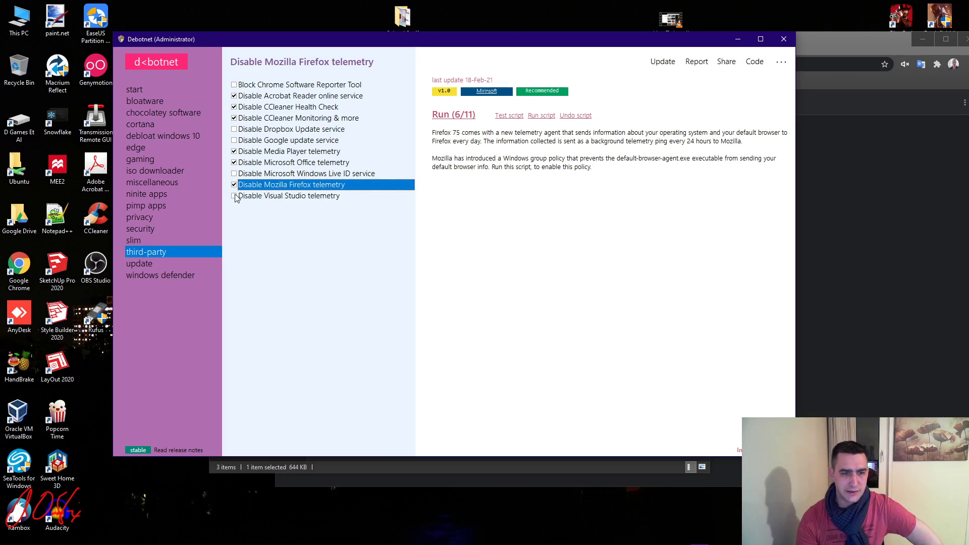
Review the slim scripts, including Disable System Restore, and the available security and privacy scripts.
left_click(133, 242)
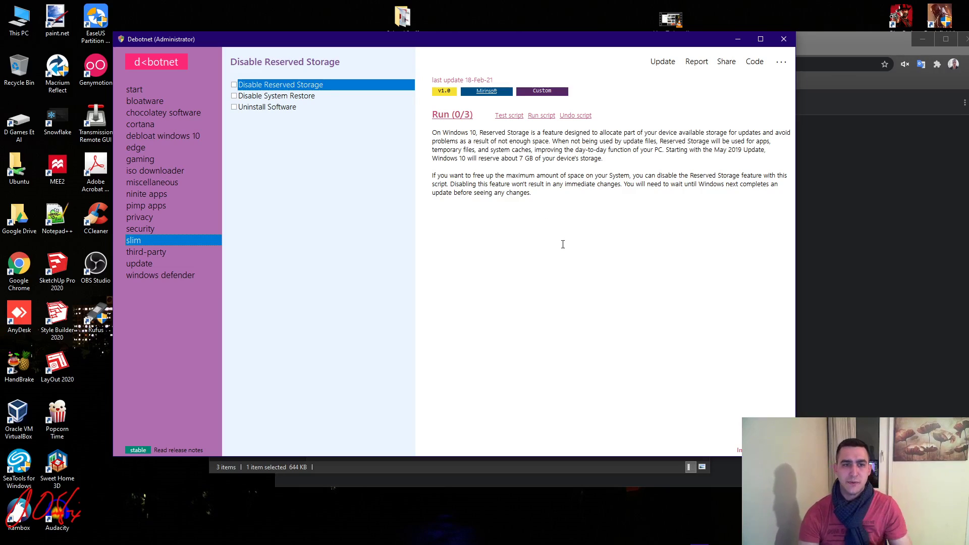
left_click(296, 97)
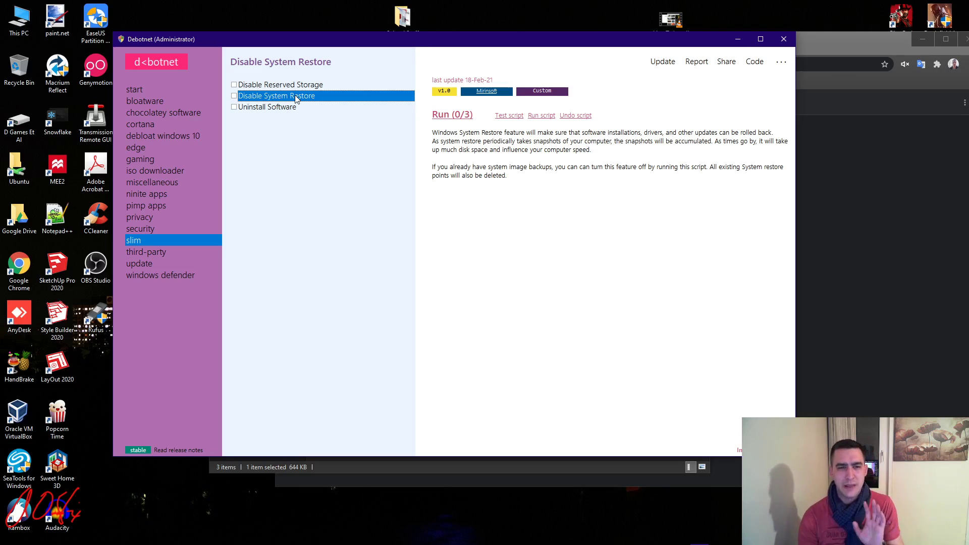
left_click(150, 229)
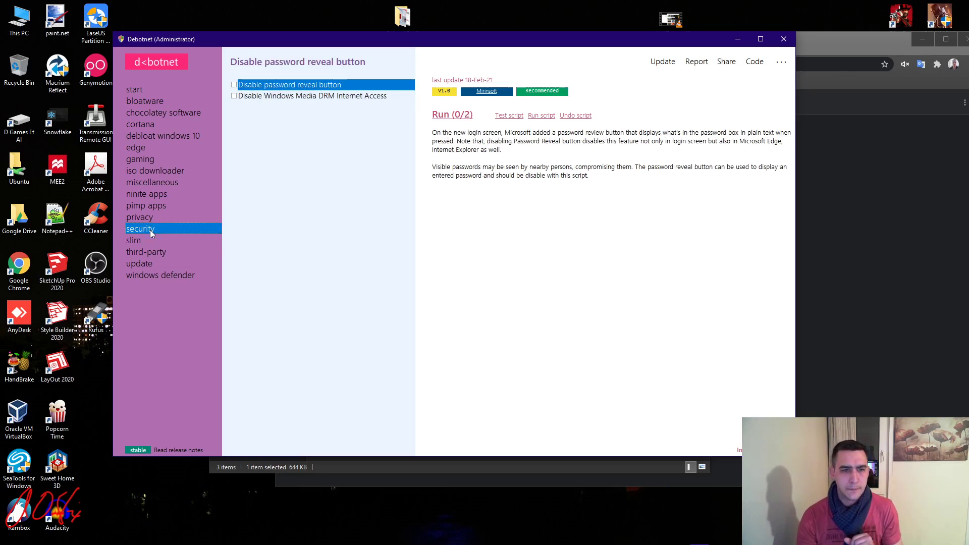
left_click(127, 217)
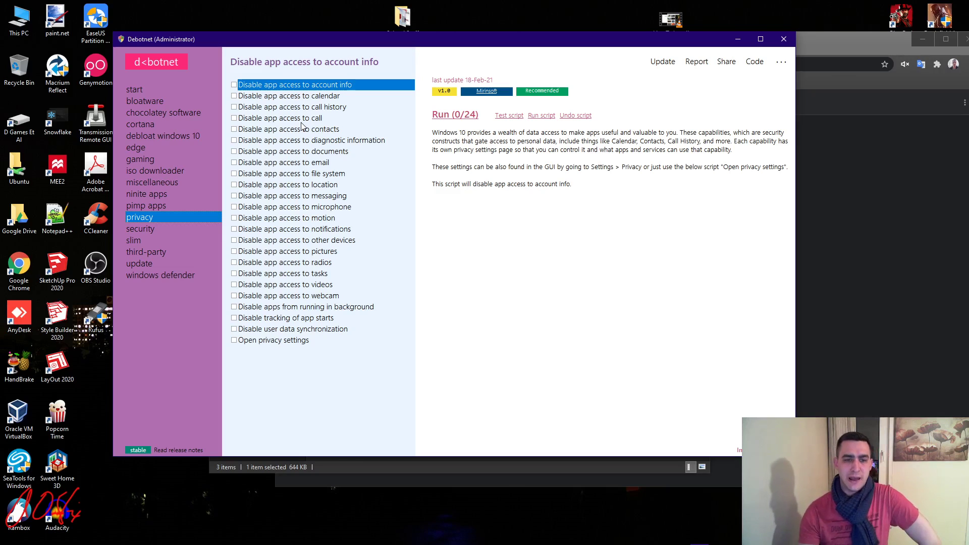
Read the privacy scripts for location and webcam access, then look through the pimp apps, Ninite, miscellaneous and ISO downloader categories.
left_click(327, 185)
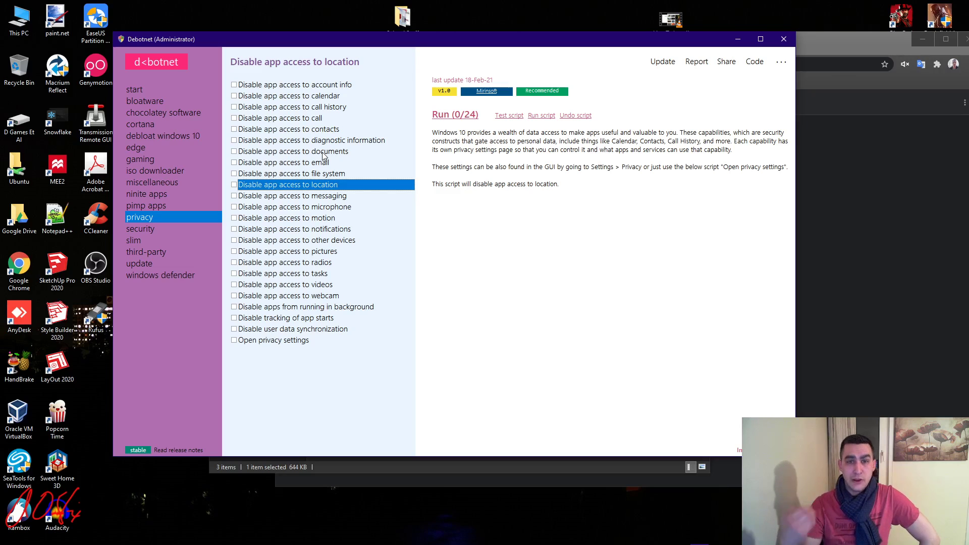
left_click(330, 295)
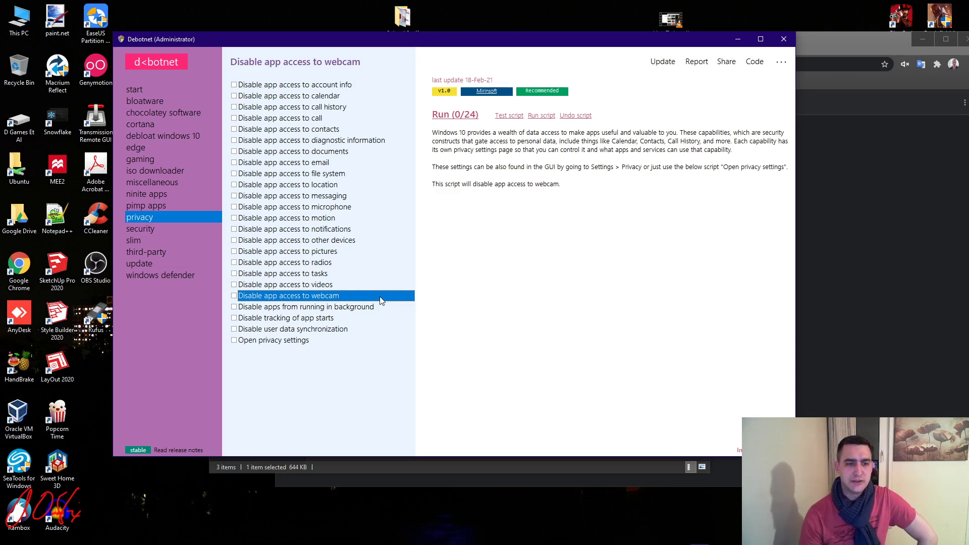
left_click(163, 206)
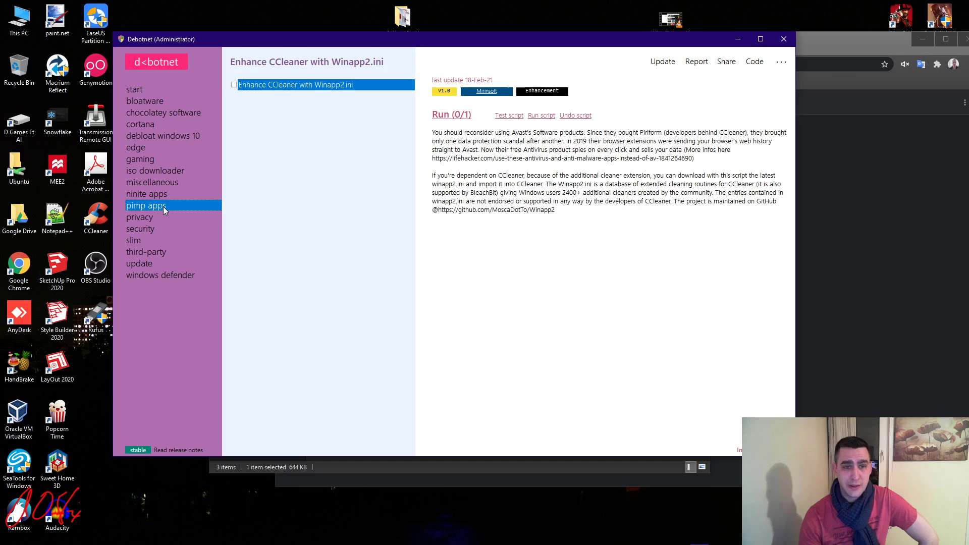
left_click(166, 198)
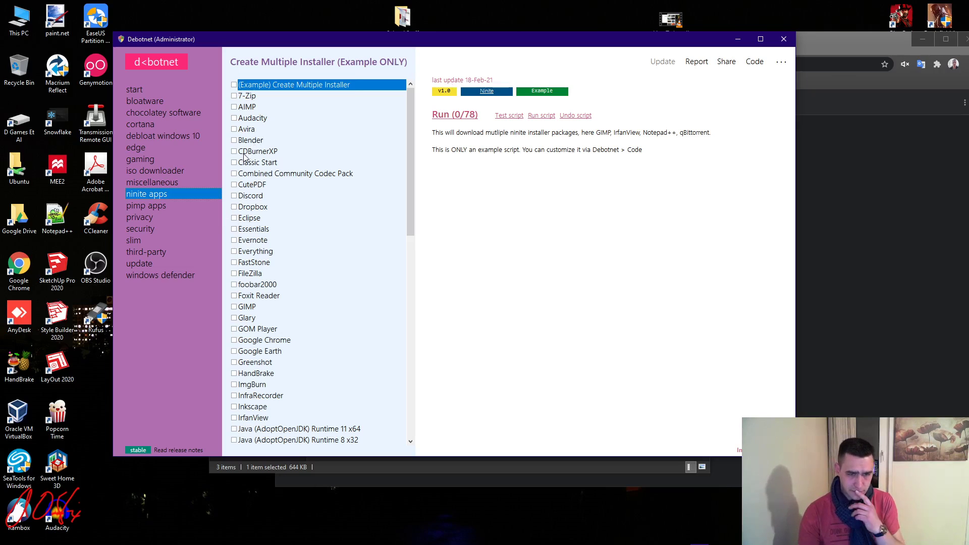
left_click(147, 185)
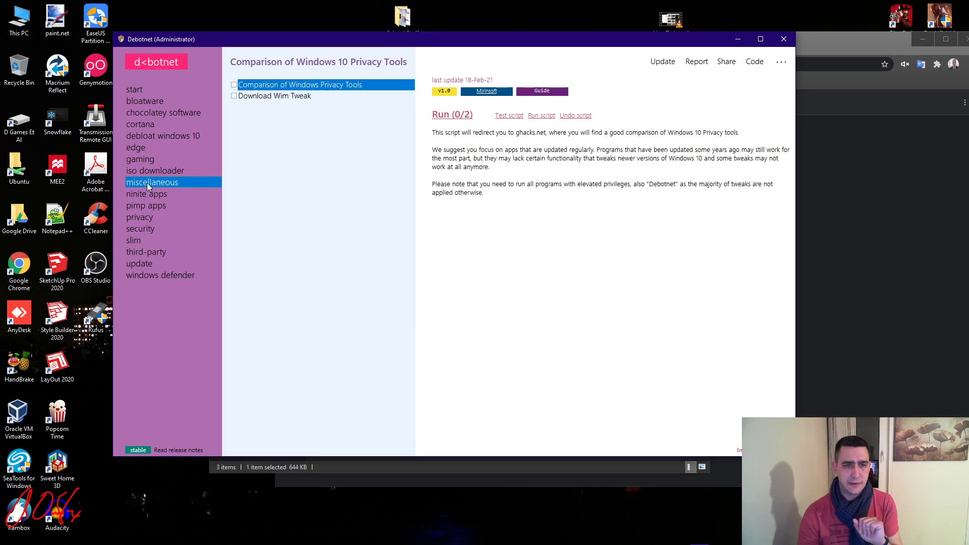
left_click(152, 170)
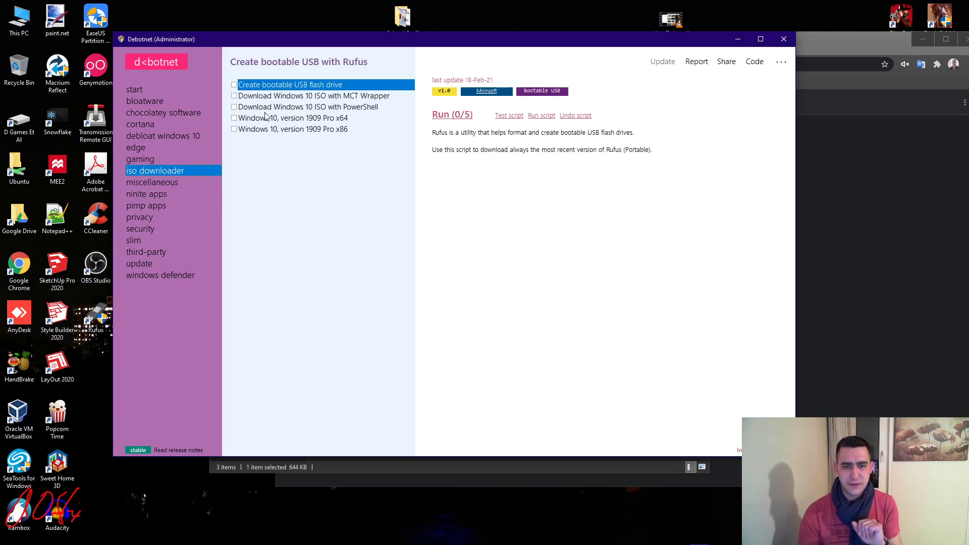
Among the gaming scripts, select Disable Game Bar features and Opt-out nVidia telemetry, and read the Logitech and Razer service descriptions.
left_click(142, 159)
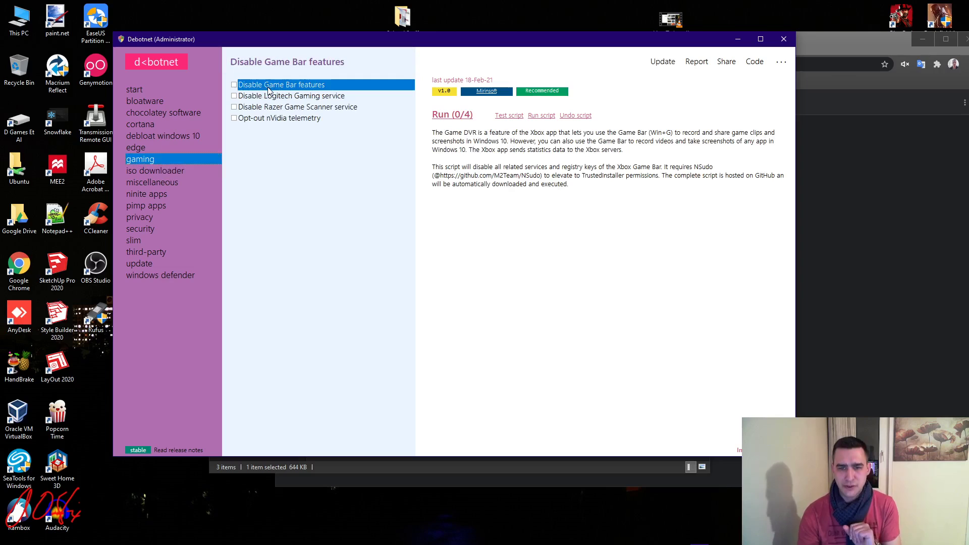
left_click(234, 84)
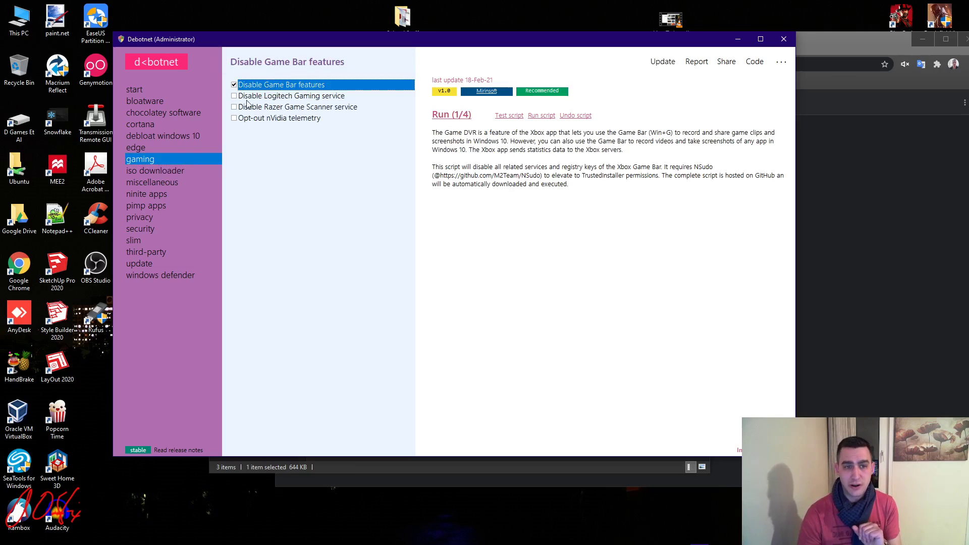
left_click(291, 98)
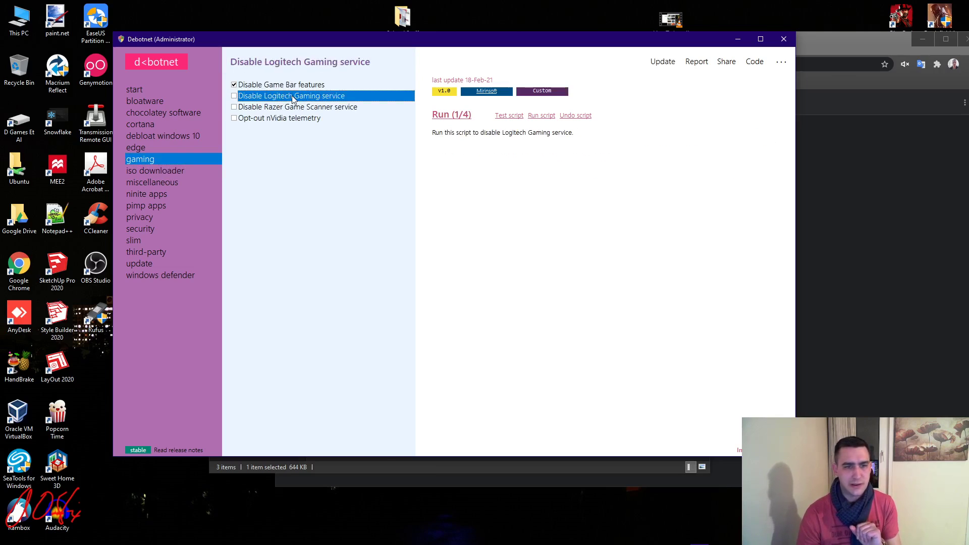
left_click(323, 108)
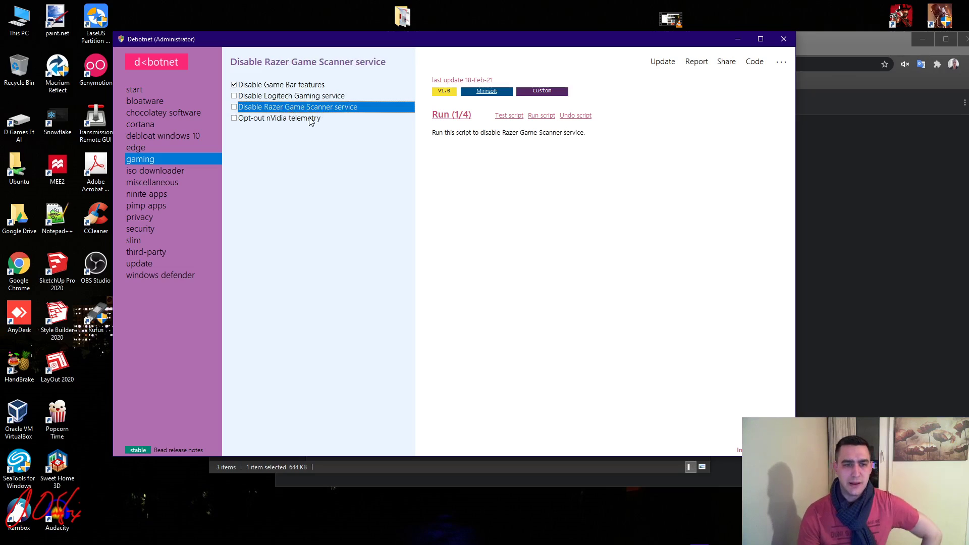
left_click(310, 119)
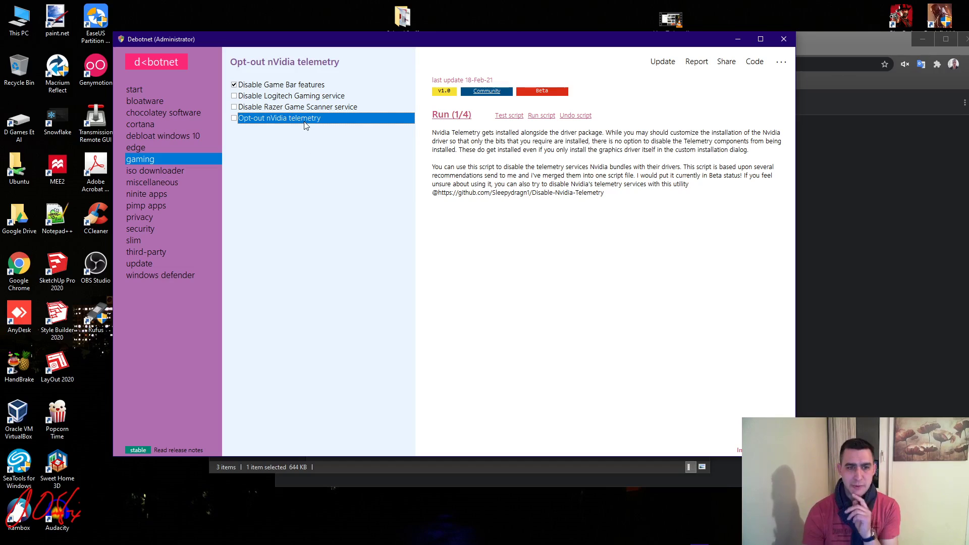
left_click(234, 118)
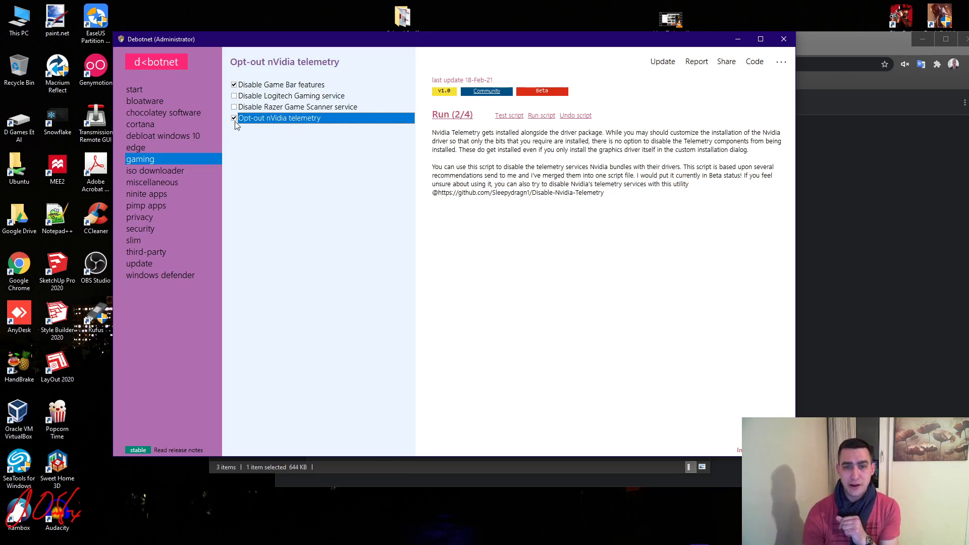
Look over the Edge scripts and read the Debloat Windows 10 descriptions for removing OneDrive and default apps, disabling services and blocking tracking domains.
left_click(154, 146)
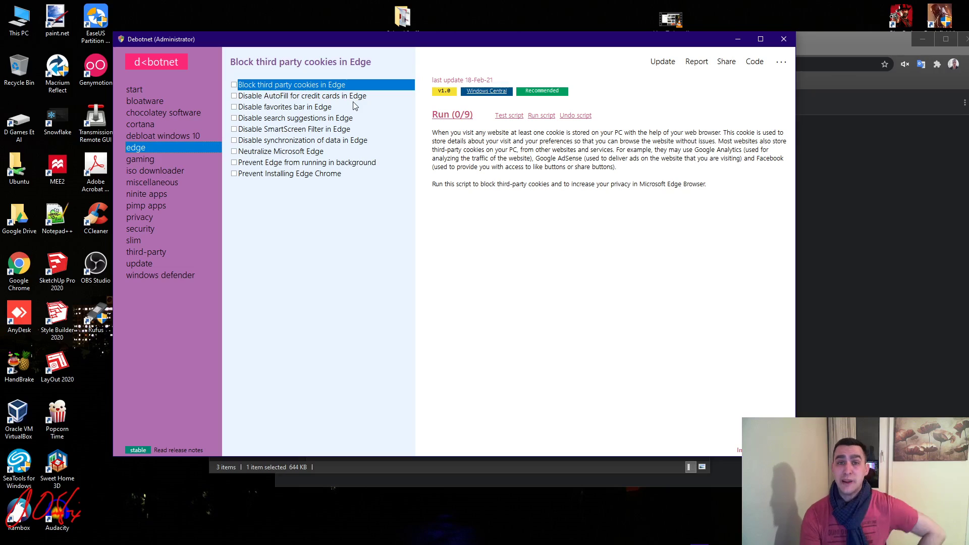
left_click(167, 135)
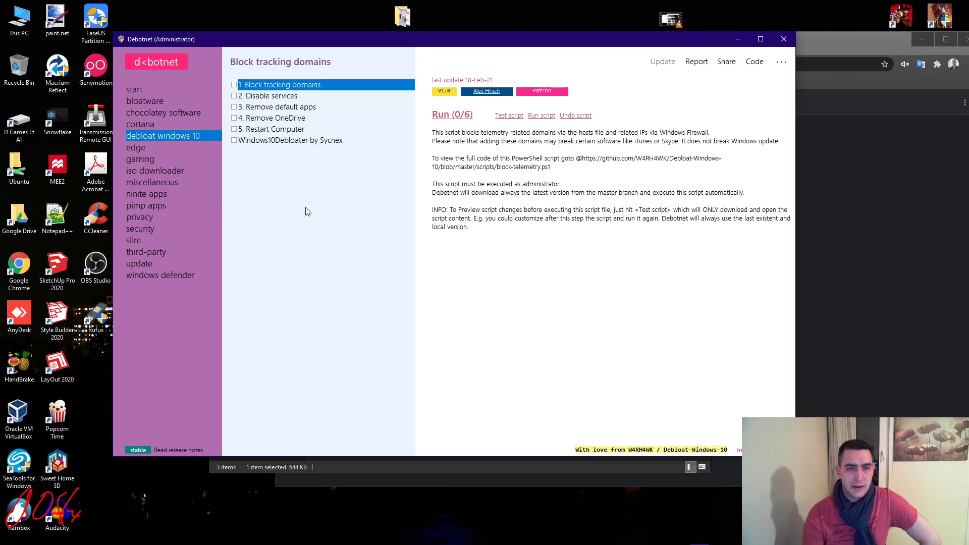
left_click(272, 119)
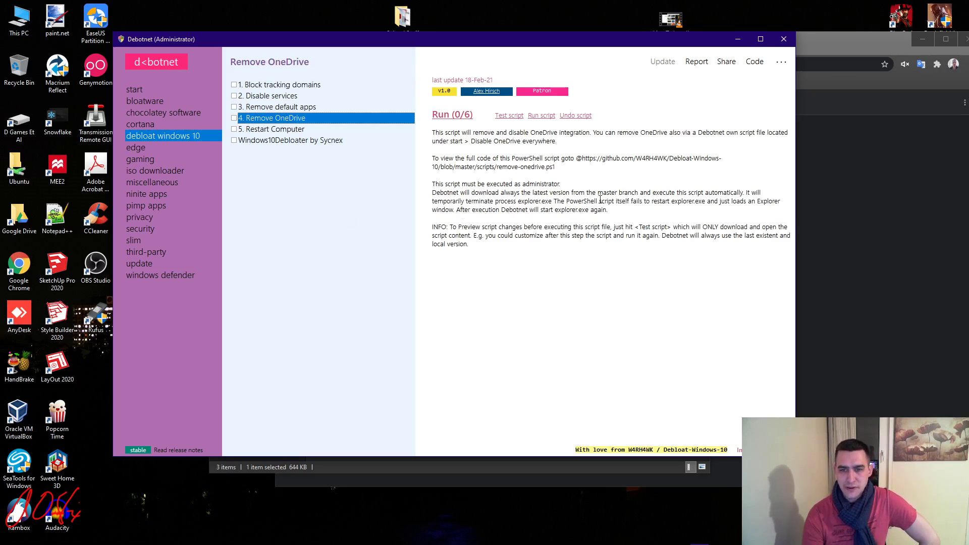
left_click(287, 107)
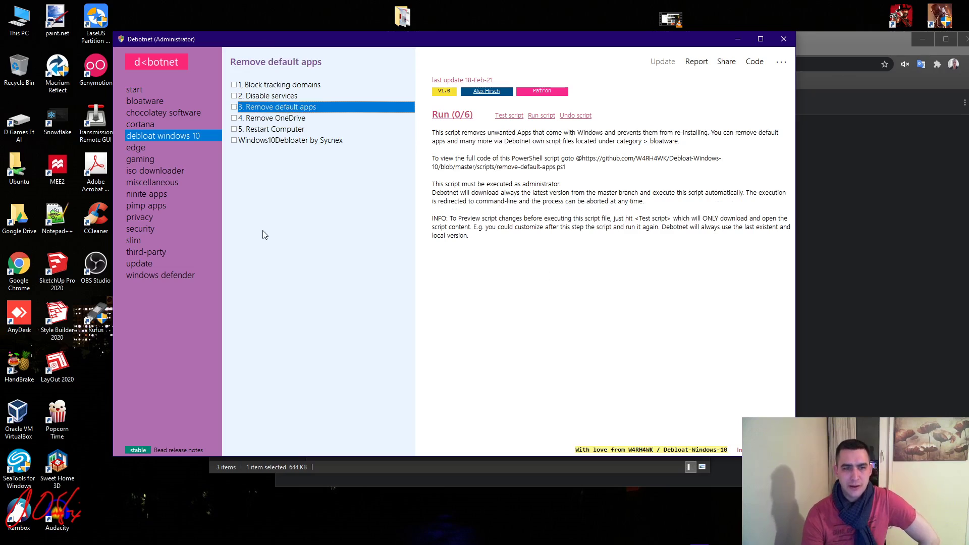
left_click(263, 117)
left_click(275, 99)
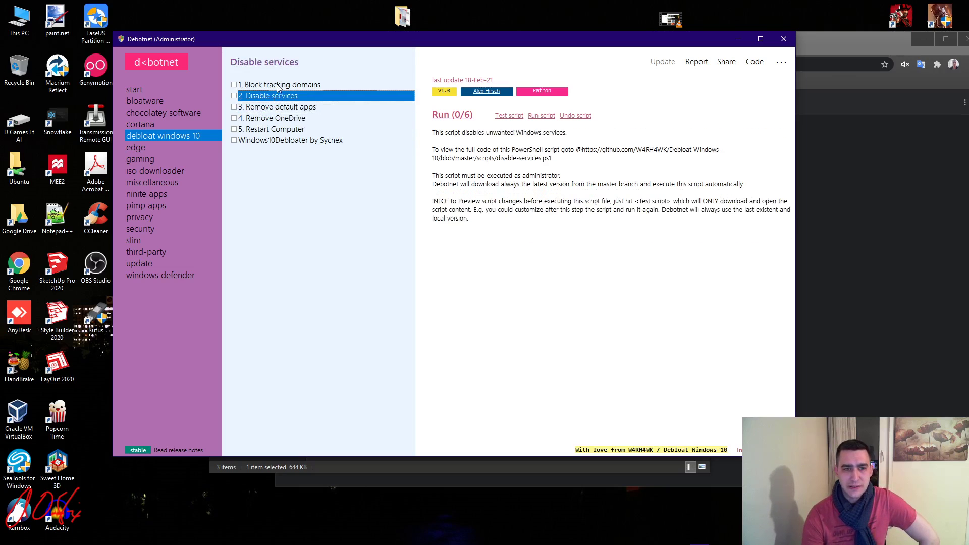
left_click(279, 87)
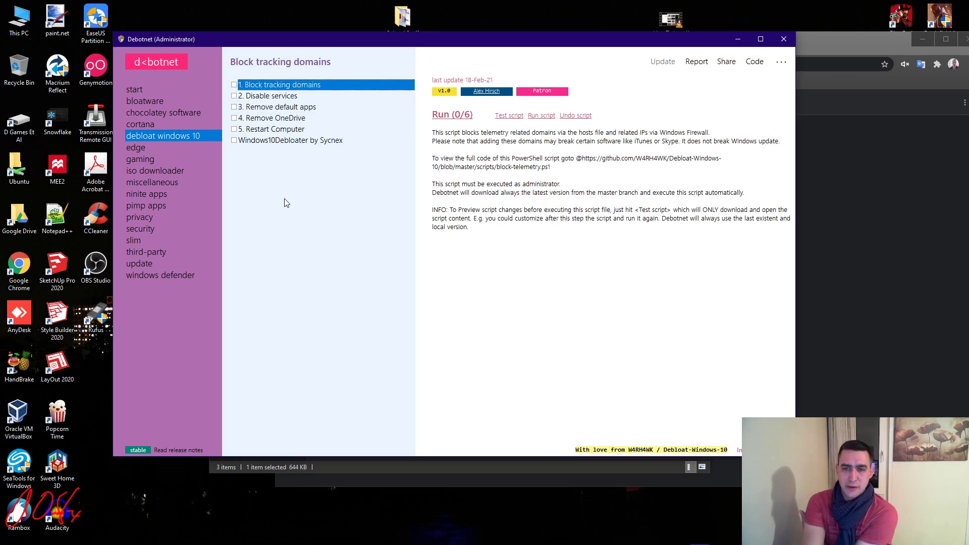
Look through the Chocolatey software packages available for installation and read the VirtualBox package description.
left_click(135, 126)
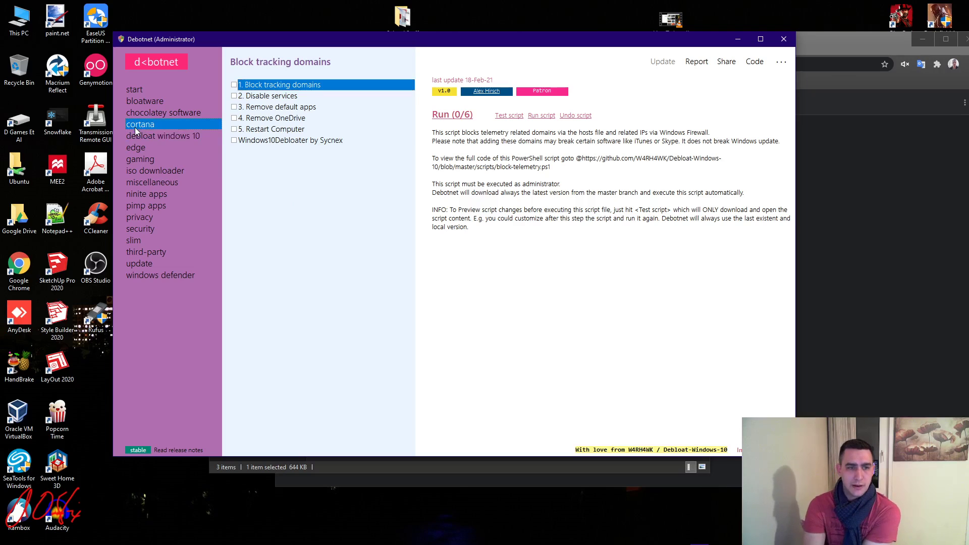
left_click(150, 113)
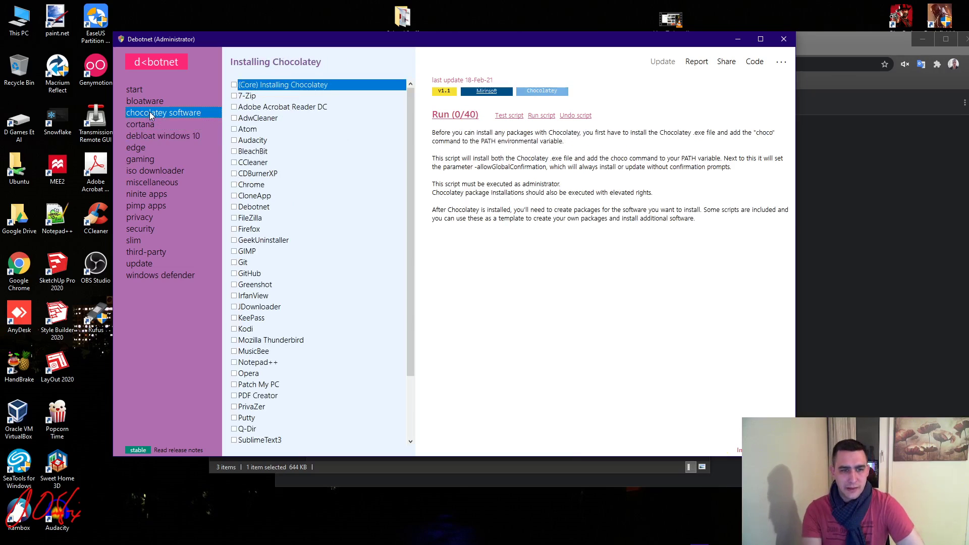
scroll(306, 313, "down", 1)
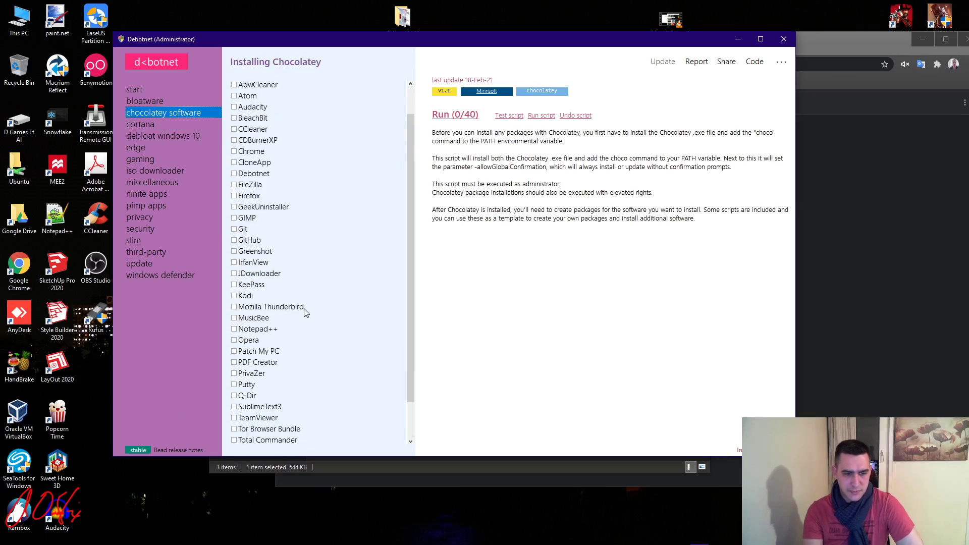
scroll(307, 312, "down", 2)
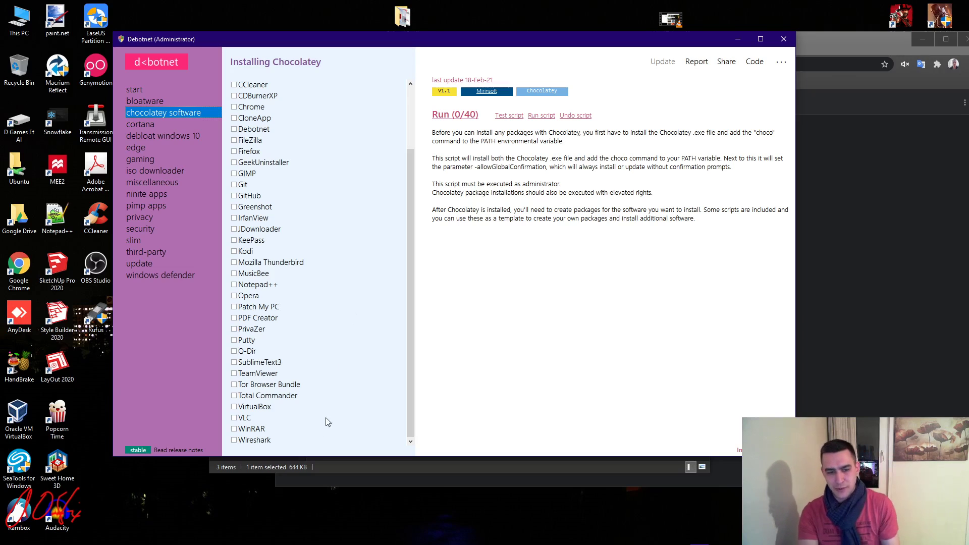
left_click(263, 411)
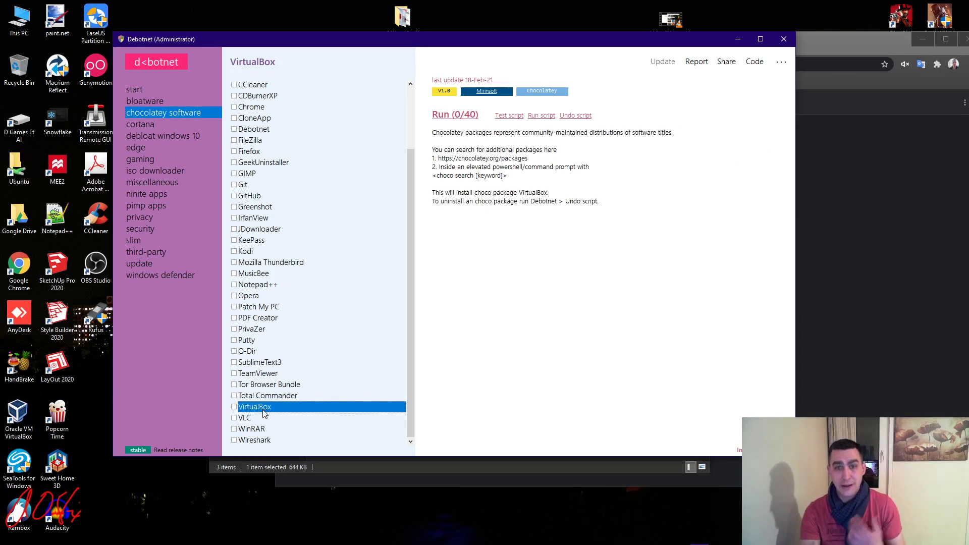
Recheck the scripts selected in the bloatware and start categories, and look over the Windows update scripts again.
left_click(135, 100)
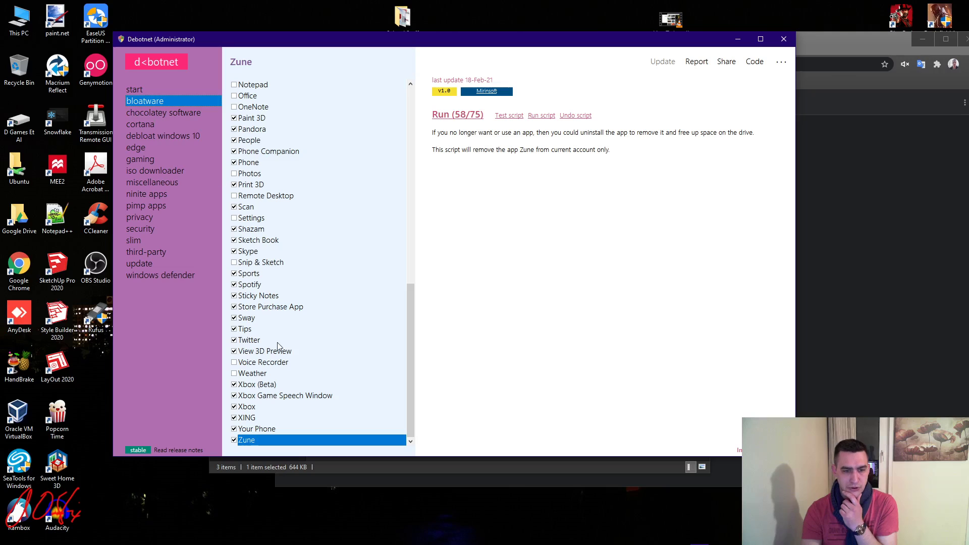
left_click(136, 91)
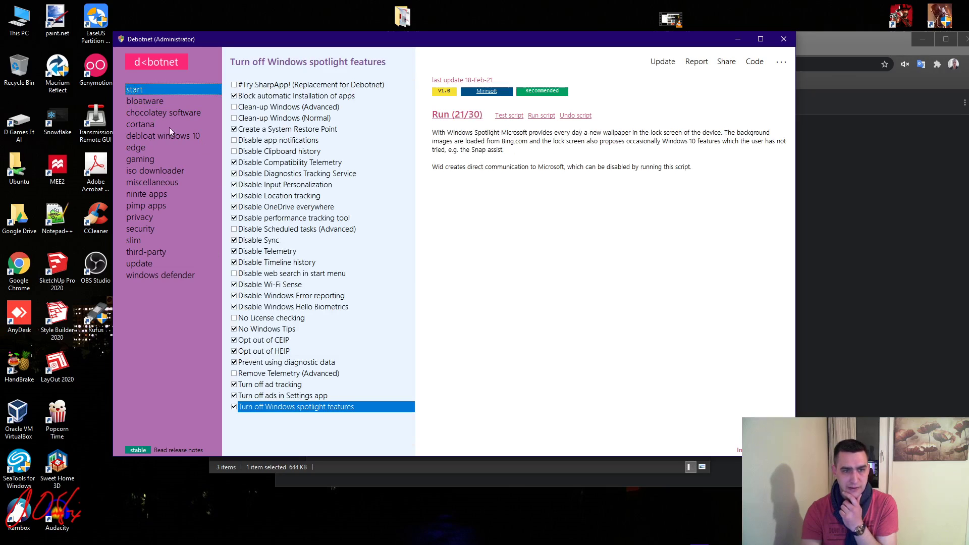
left_click(153, 100)
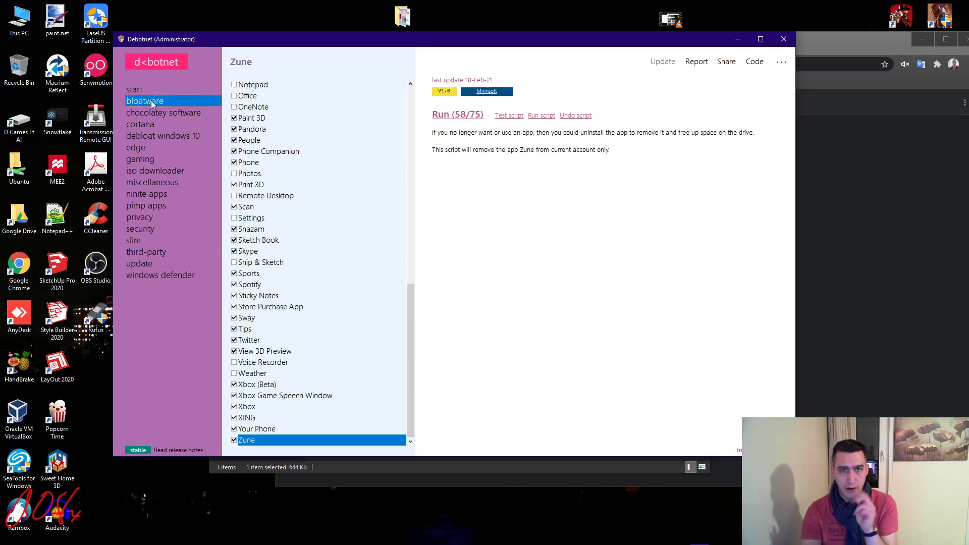
left_click(144, 219)
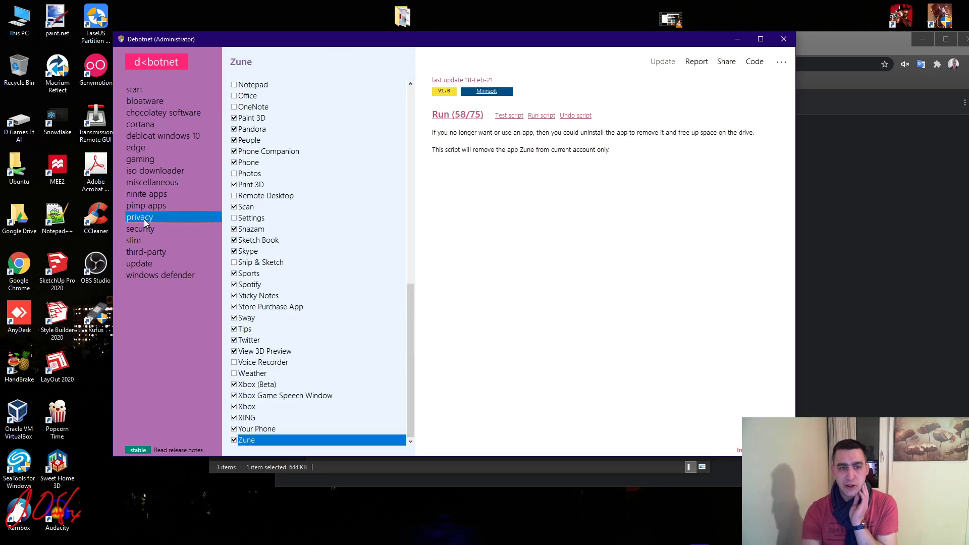
left_click(151, 274)
left_click(142, 263)
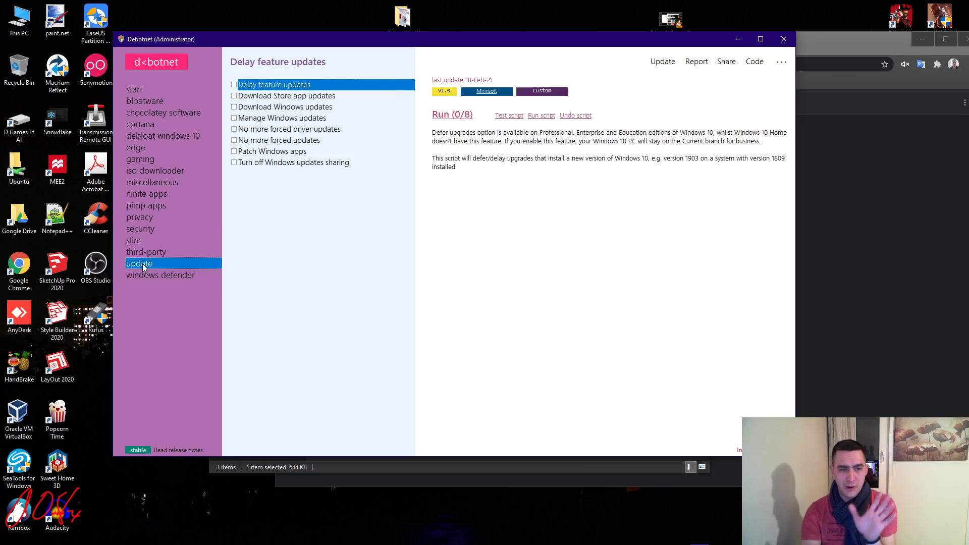
left_click(146, 102)
left_click(137, 90)
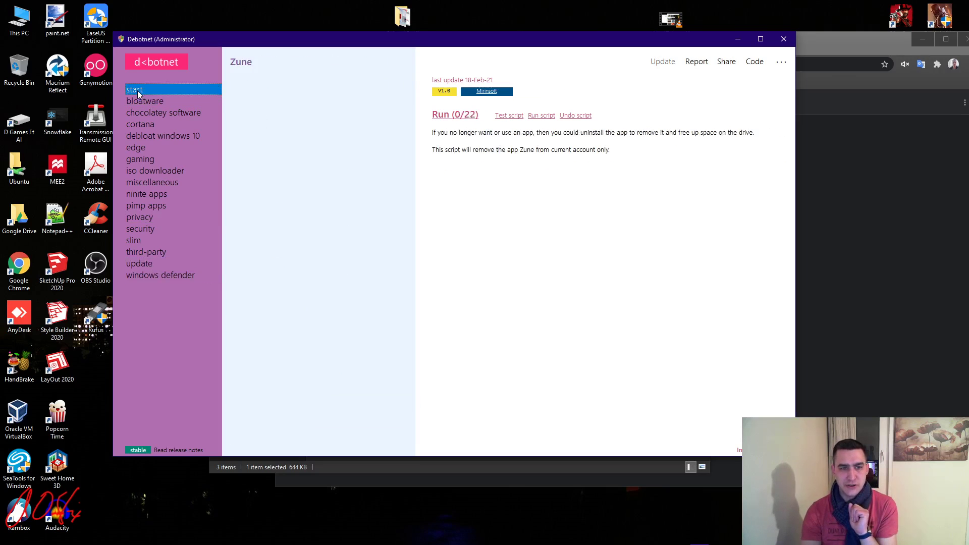
left_click(138, 101)
left_click(136, 91)
left_click(137, 99)
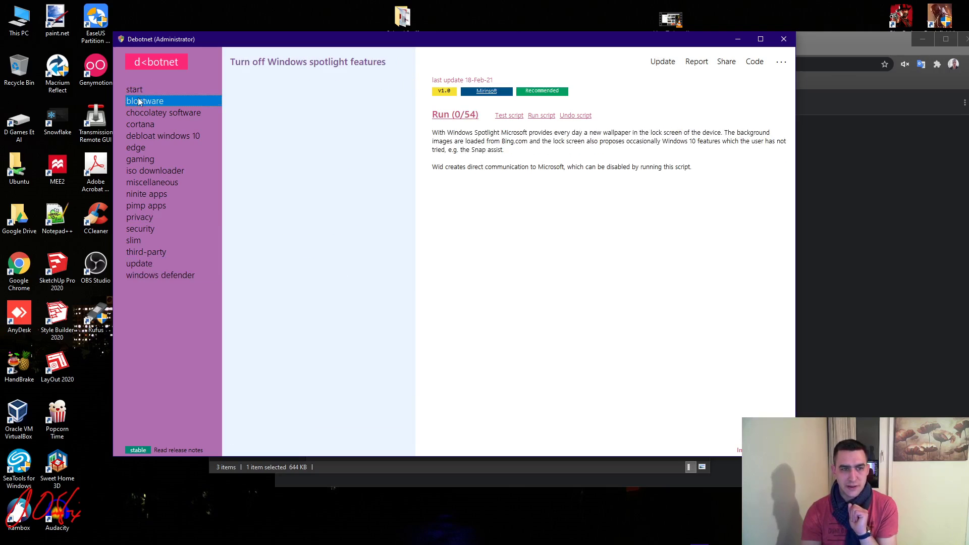
left_click(138, 89)
left_click(137, 101)
Bring up the run confirmation for the selected start scripts, check its list of scripts and decline running them.
left_click(136, 89)
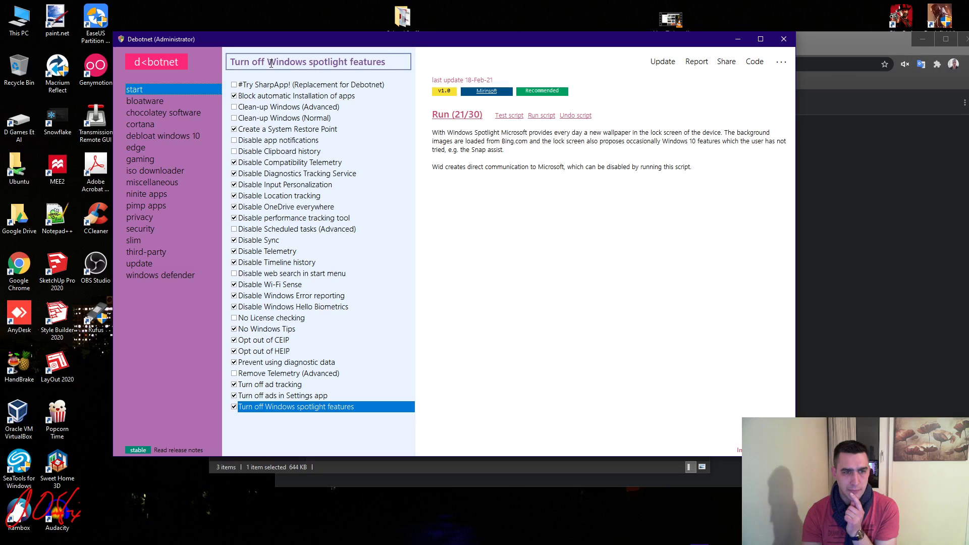
left_click(385, 61)
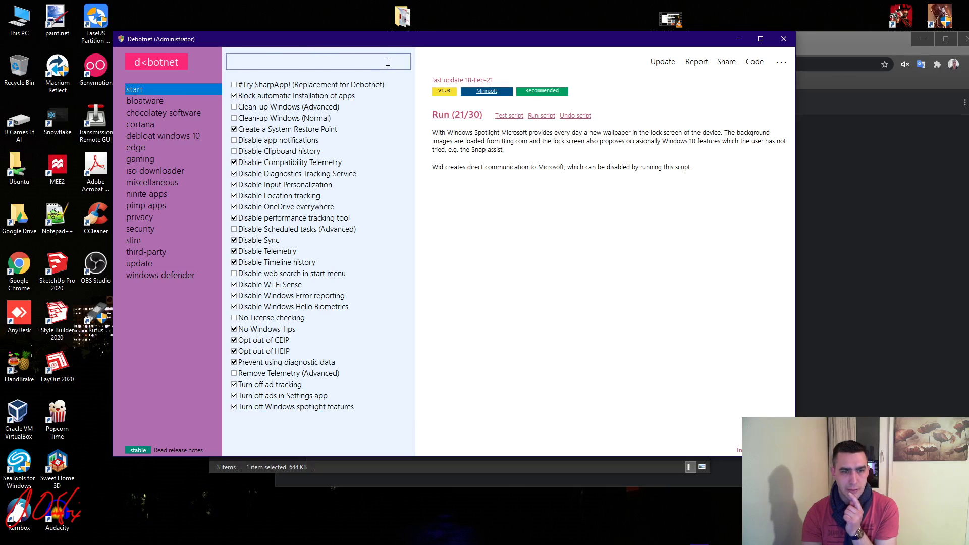
left_click(568, 252)
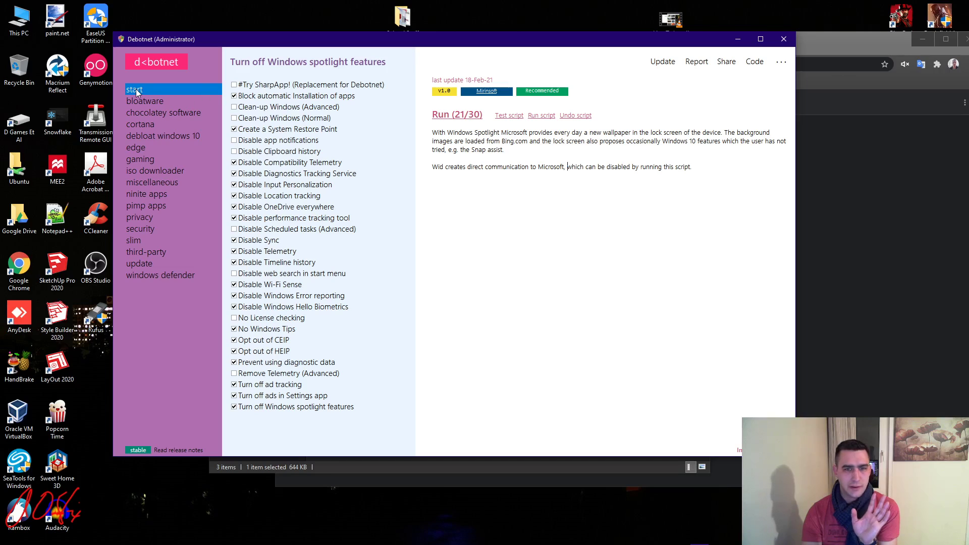
left_click(459, 120)
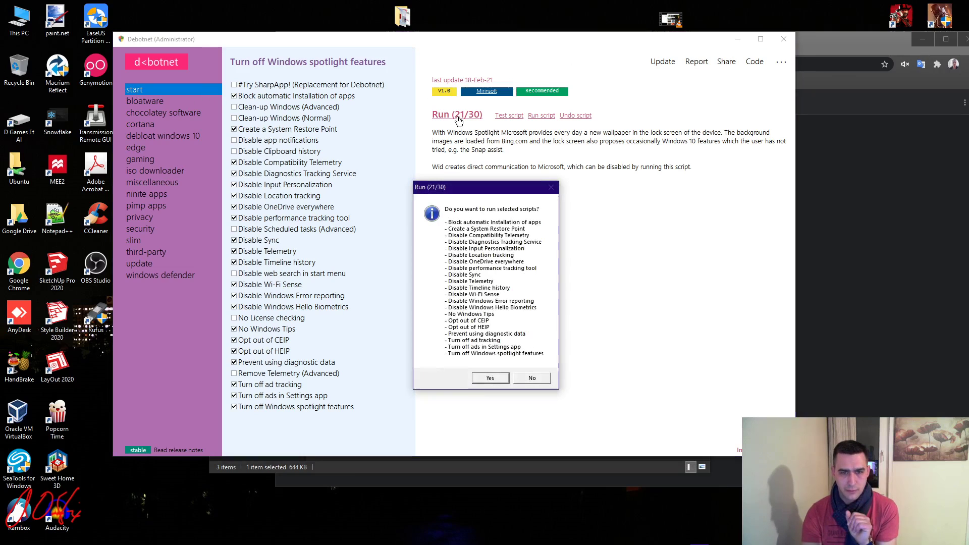
left_click(533, 379)
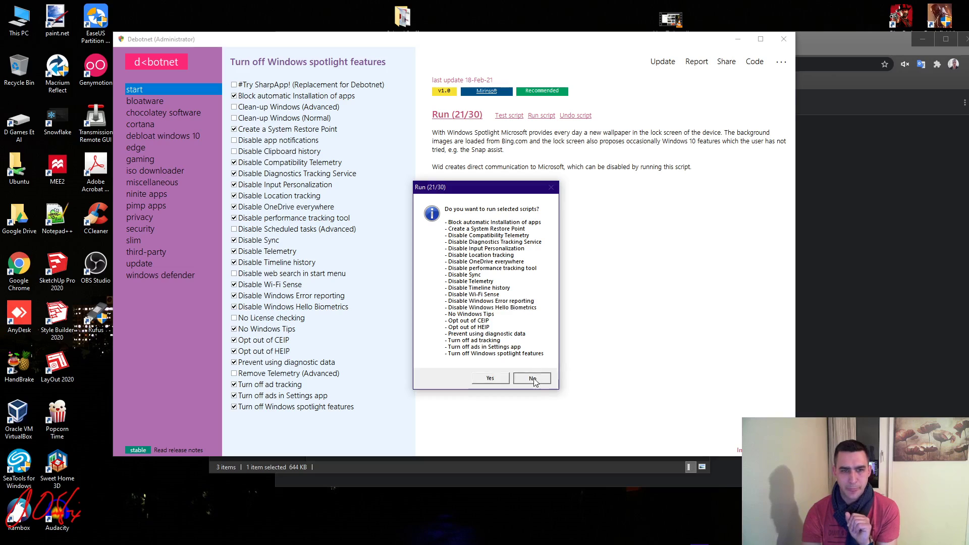
Bring up the run confirmation for the selected bloatware scripts, check which apps it lists for removal and decline running them.
left_click(135, 99)
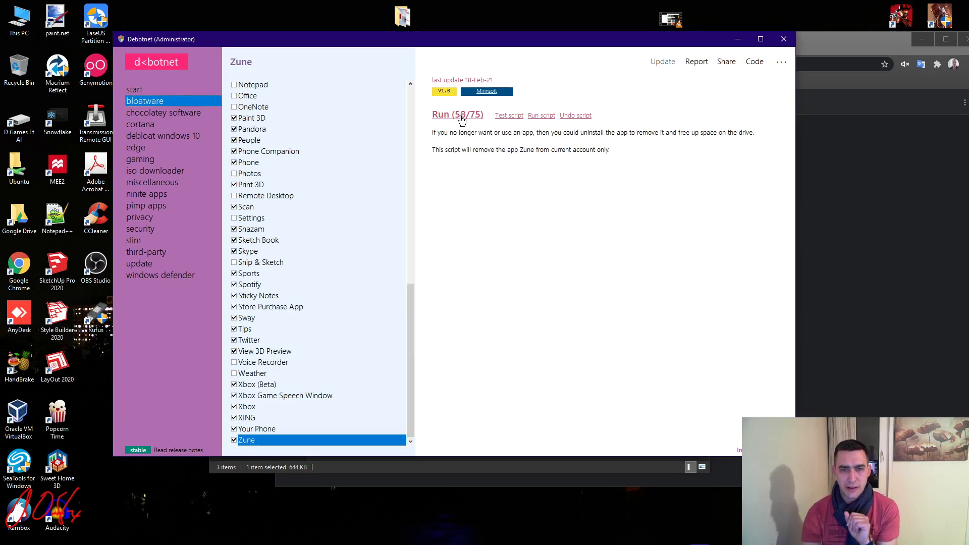
left_click(461, 119)
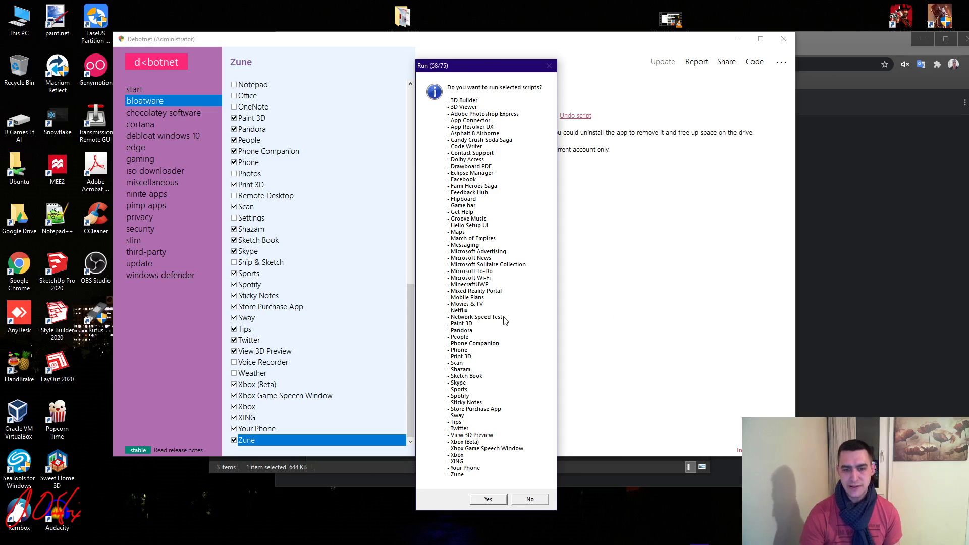
left_click(529, 499)
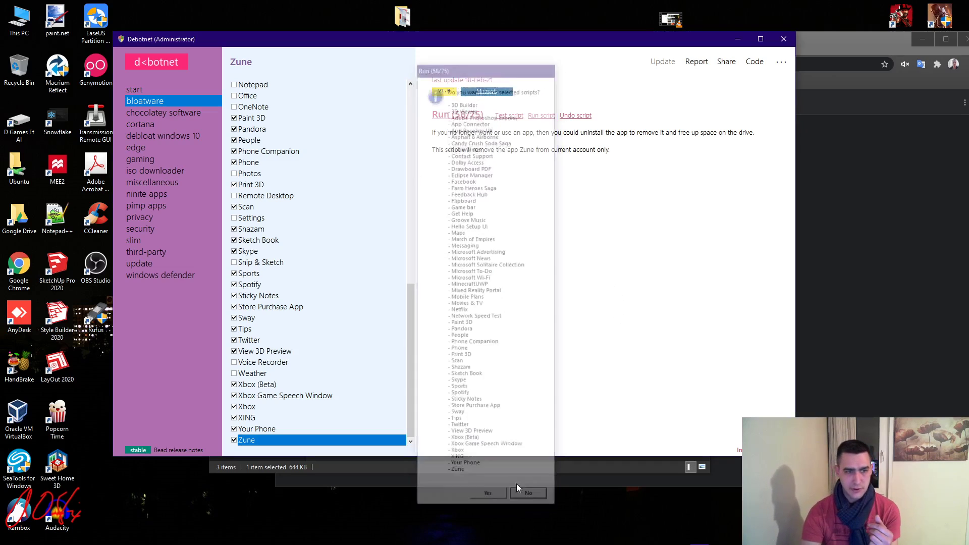
Return to the start category, review its run confirmation once more and decline running the scripts.
left_click(145, 89)
left_click(464, 116)
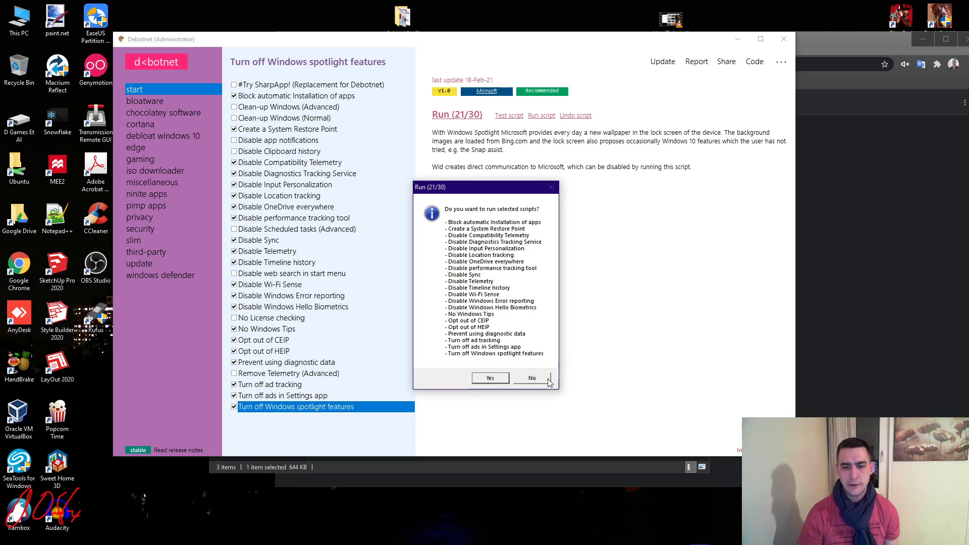
left_click(532, 378)
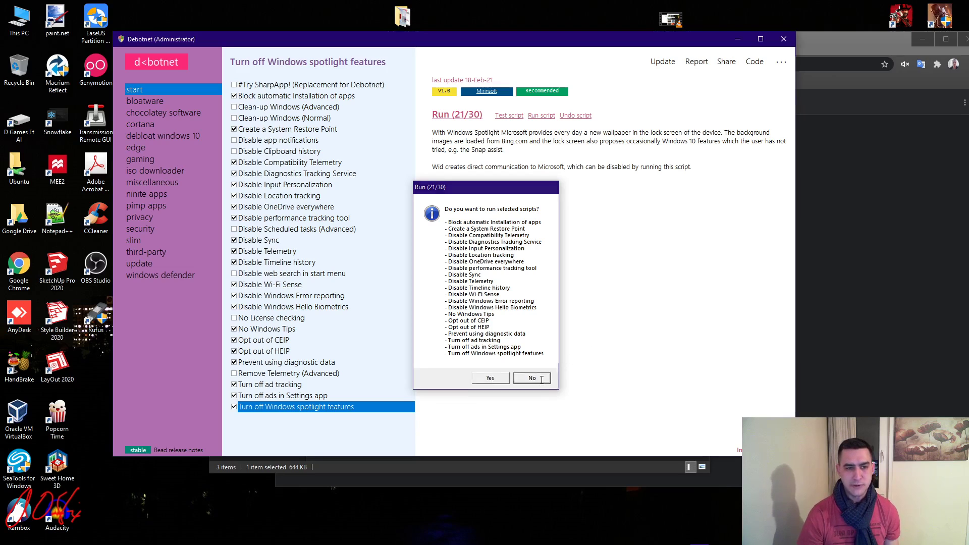
Look over the Ninite apps available for installation and read the Google Chrome installer description.
left_click(137, 196)
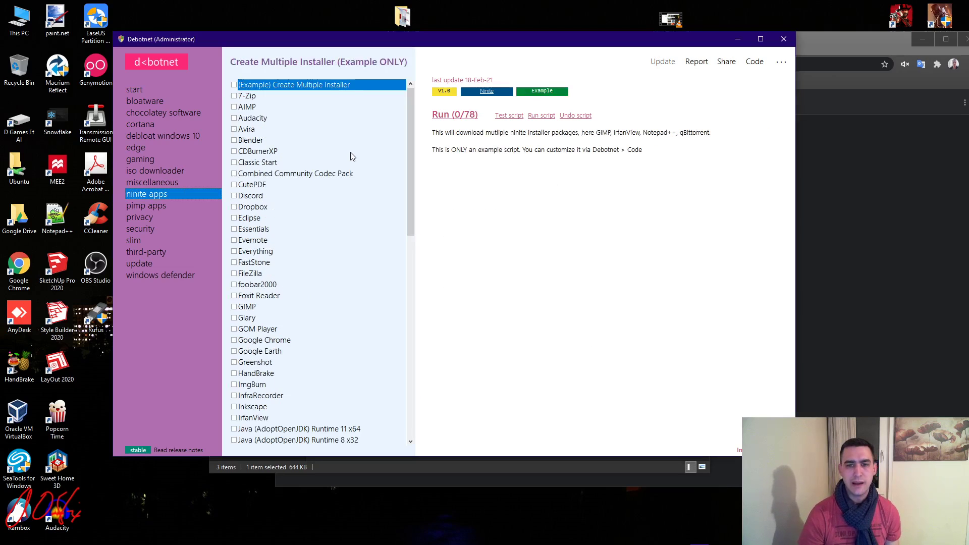
left_click(140, 208)
left_click(148, 194)
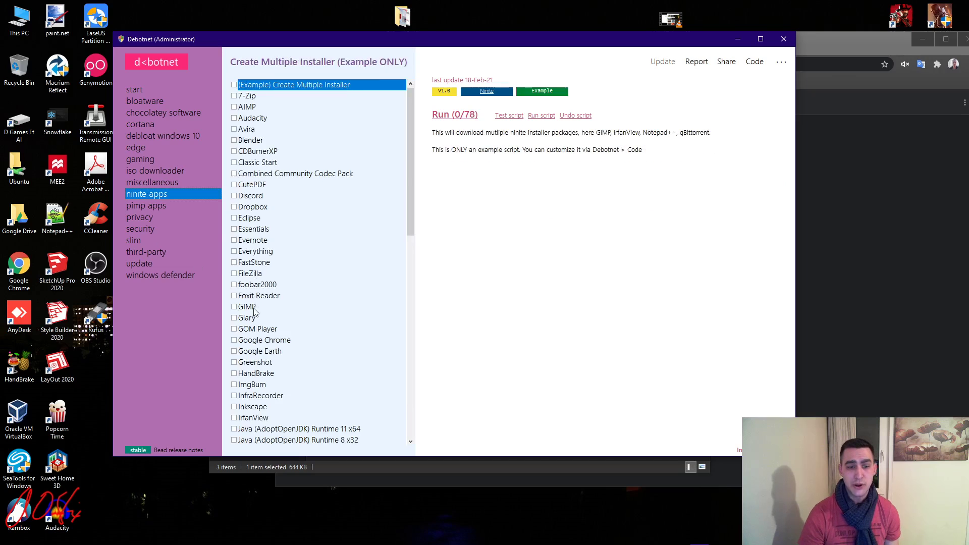
left_click(258, 340)
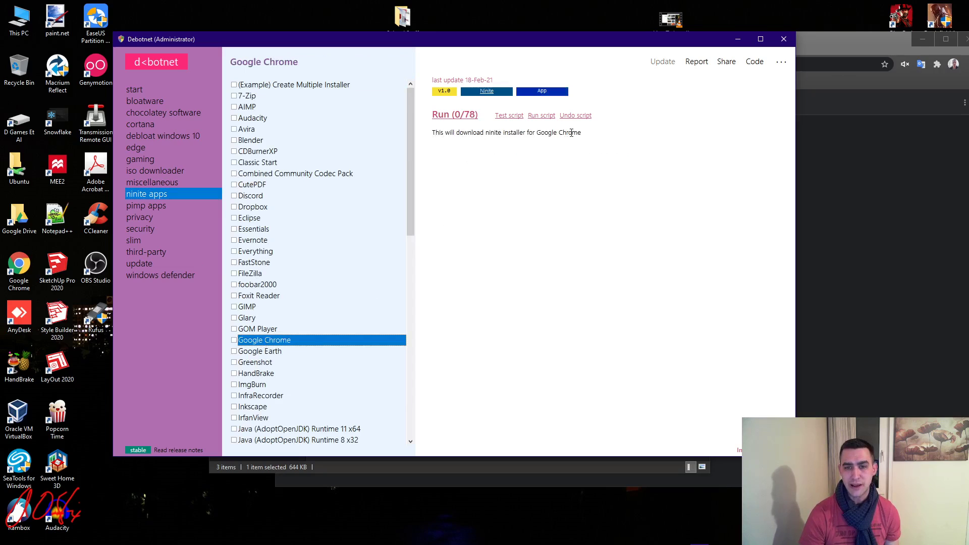
left_click_drag(572, 132, 430, 135)
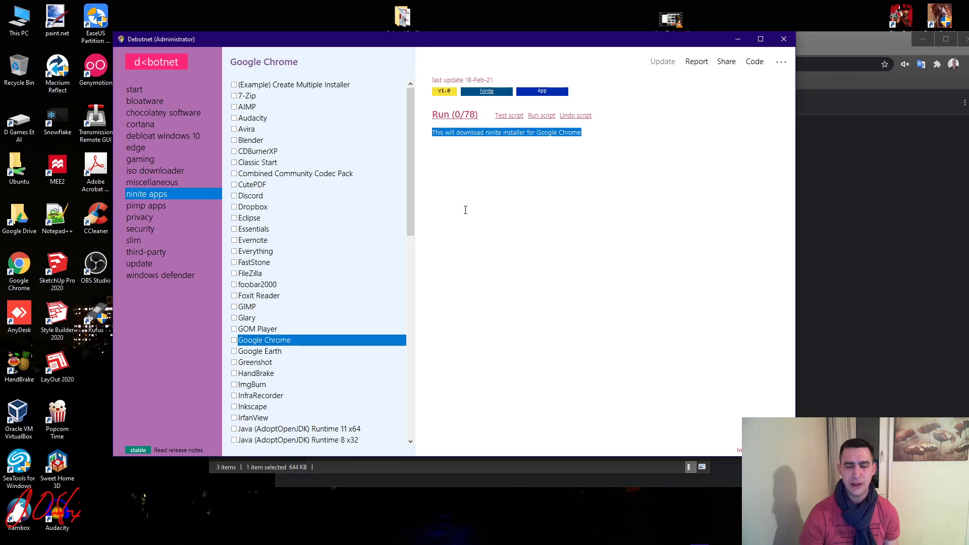
Select the Google Chrome, GIMP and HandBrake installers among the Ninite apps.
left_click(234, 341)
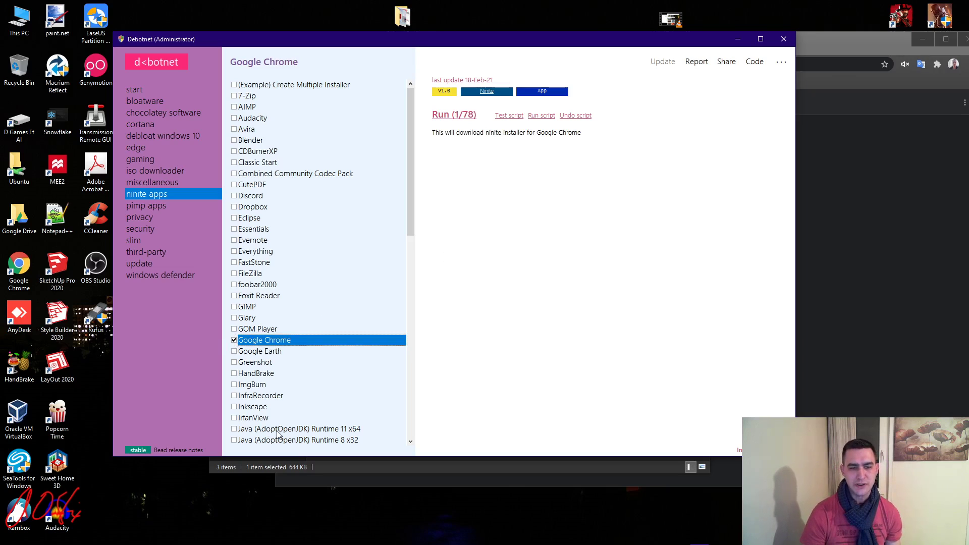
left_click(247, 307)
left_click(234, 307)
scroll(293, 353, "down", 3)
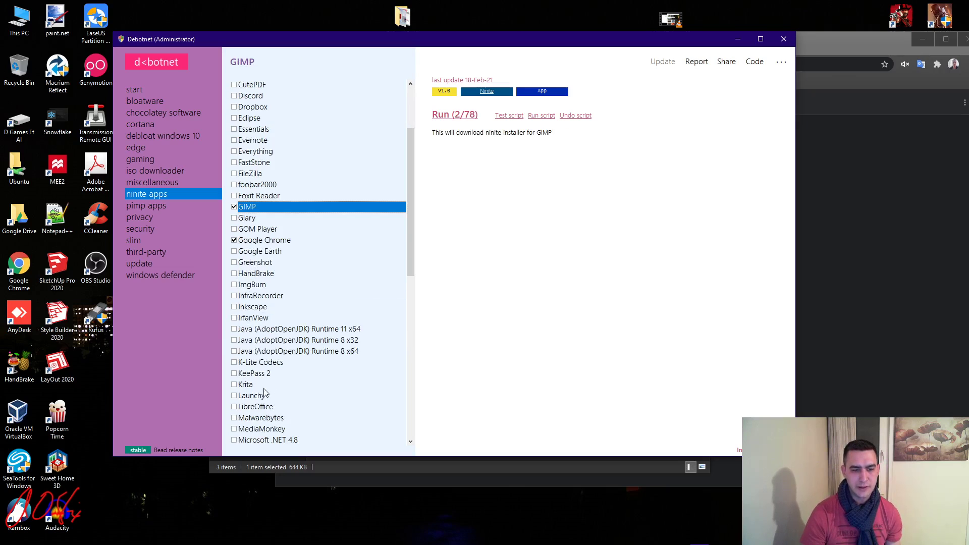
left_click(257, 274)
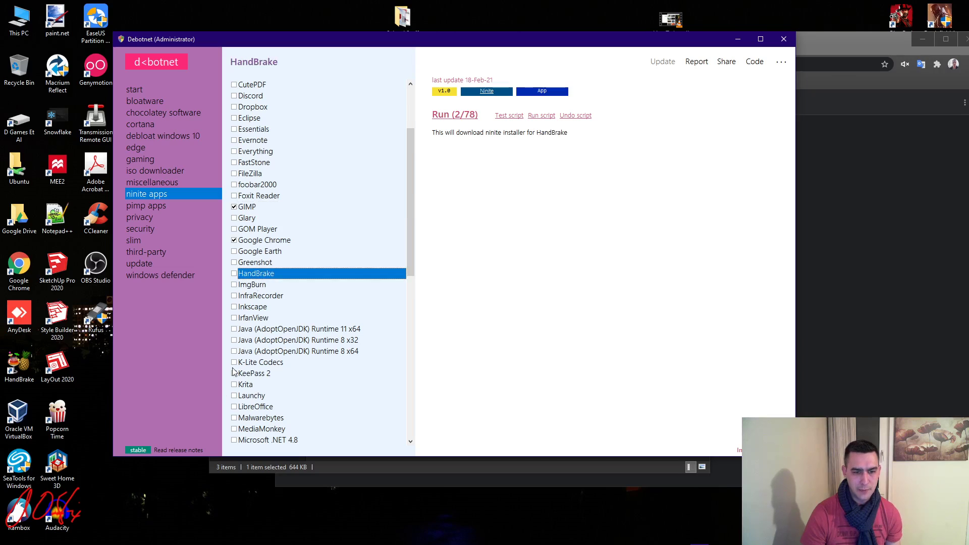
left_click(234, 274)
Add Notepad++ to the selected Ninite apps, then check the run confirmation and decline installing them.
scroll(272, 423, "down", 1)
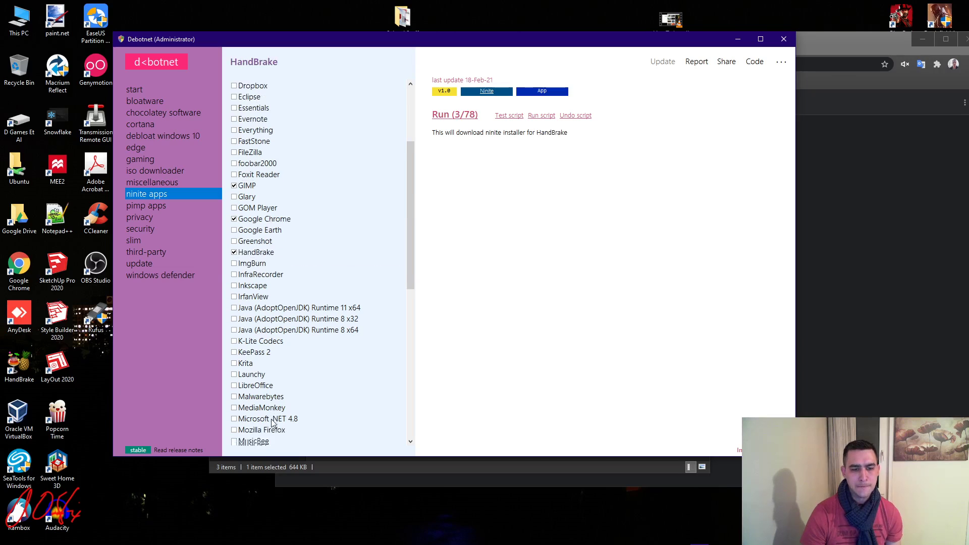
scroll(273, 423, "down", 1)
scroll(322, 384, "down", 3)
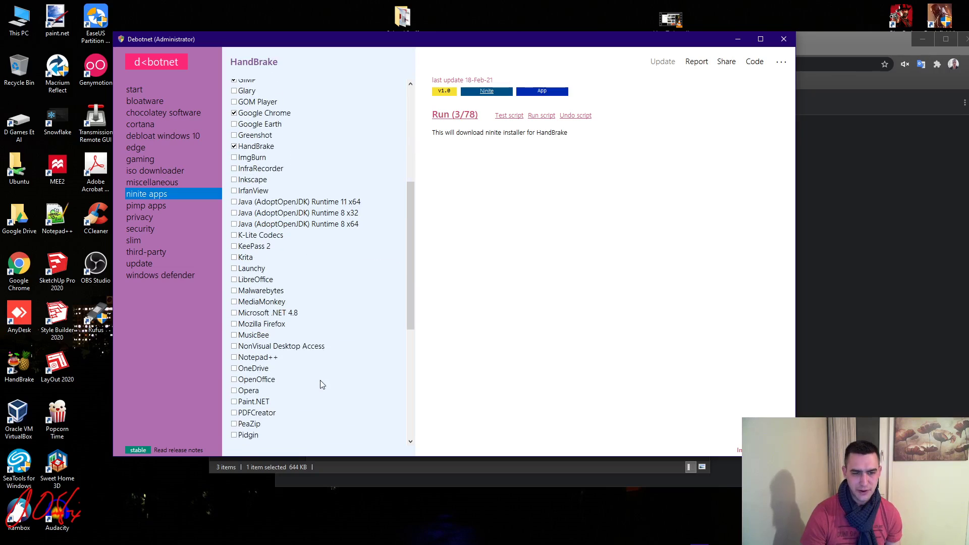
left_click(252, 351)
left_click(233, 351)
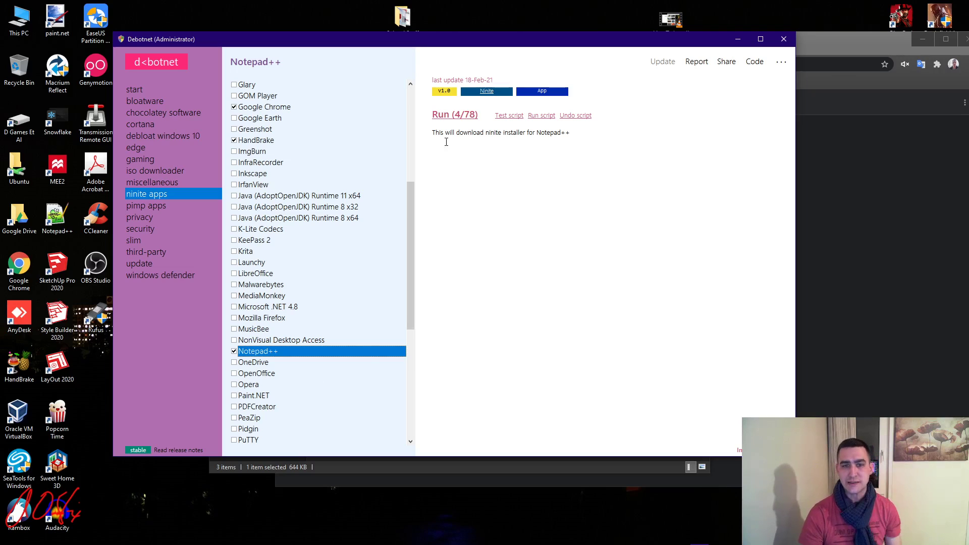
left_click(460, 115)
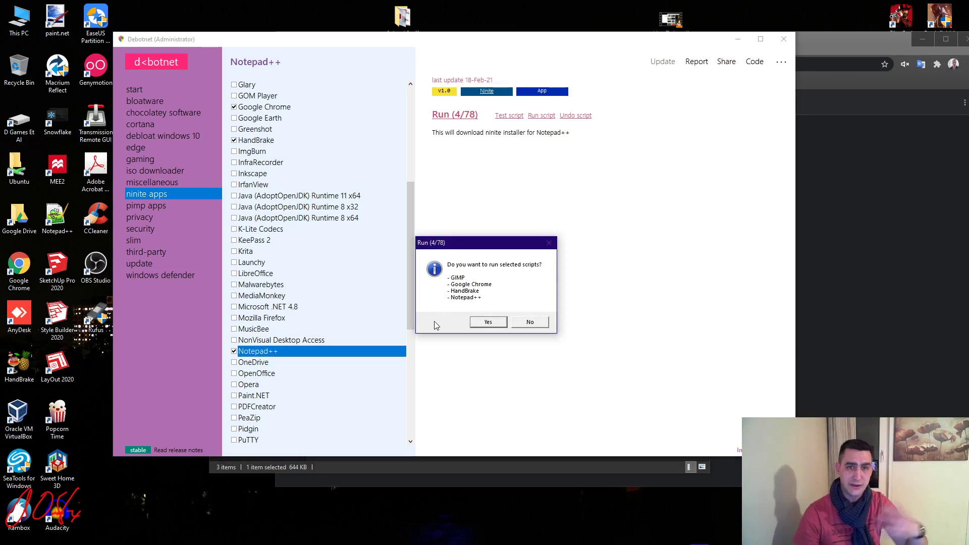
left_click(523, 322)
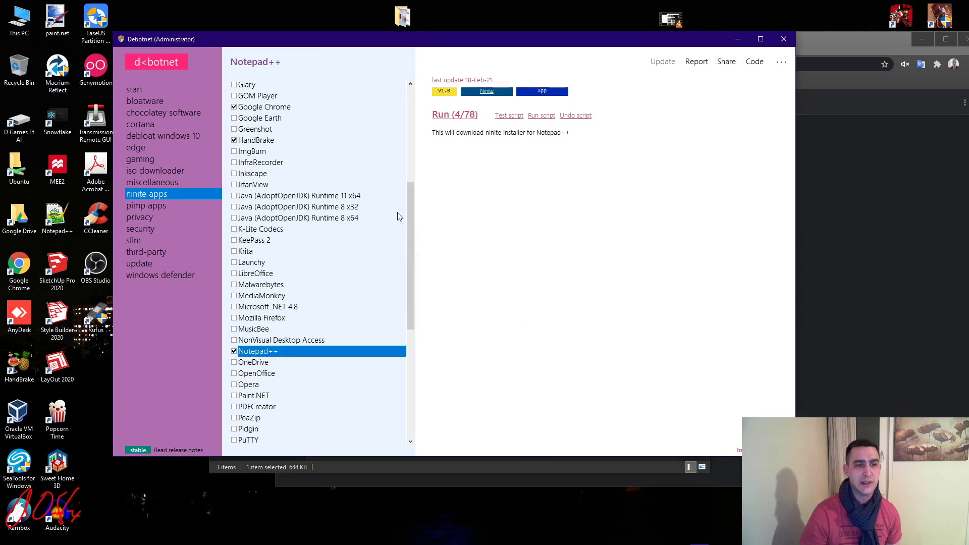
Go back over the start and bloatware categories to review the scripts selected in each.
left_click(136, 91)
left_click(138, 101)
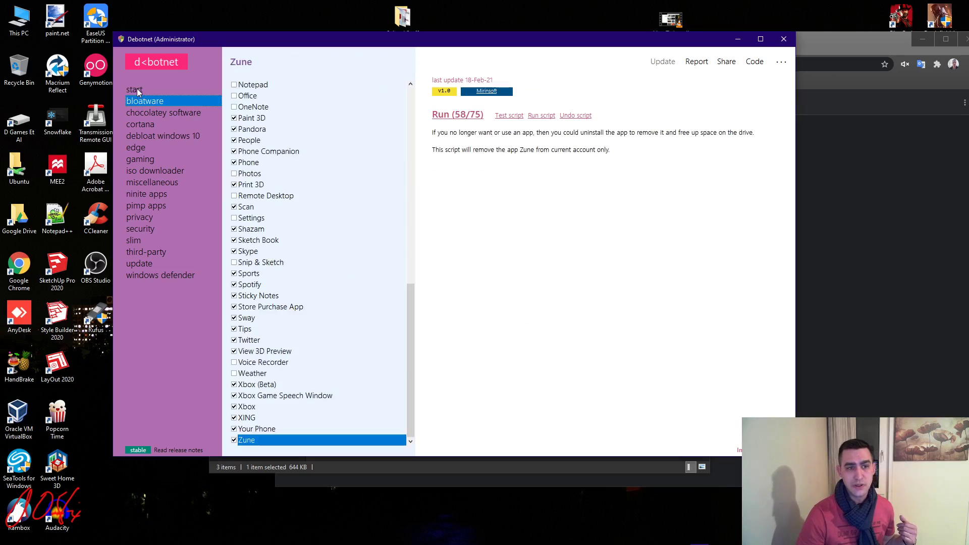
left_click(138, 90)
left_click(137, 101)
left_click(137, 89)
left_click(138, 100)
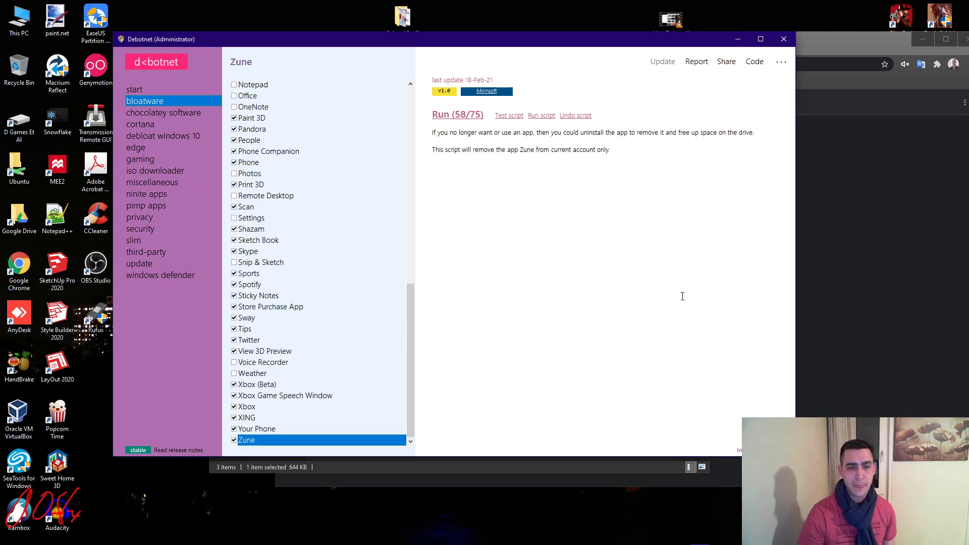